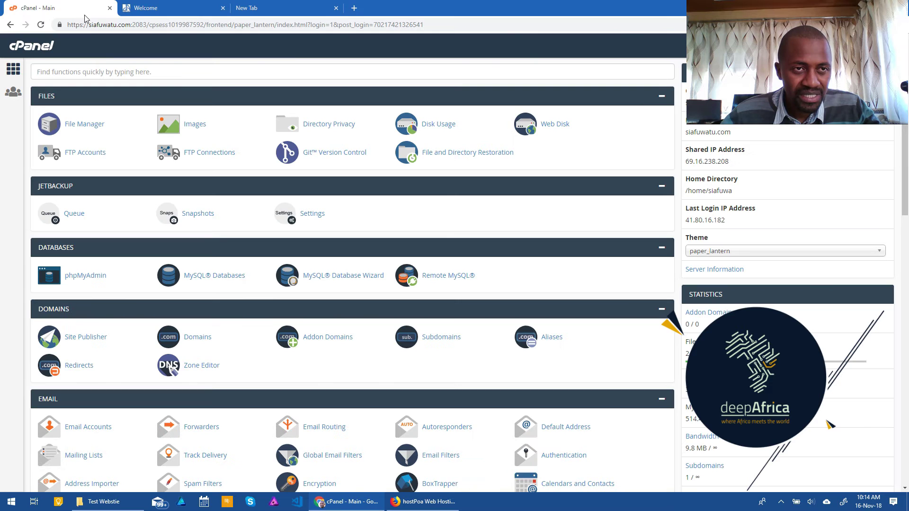
left_click(271, 9)
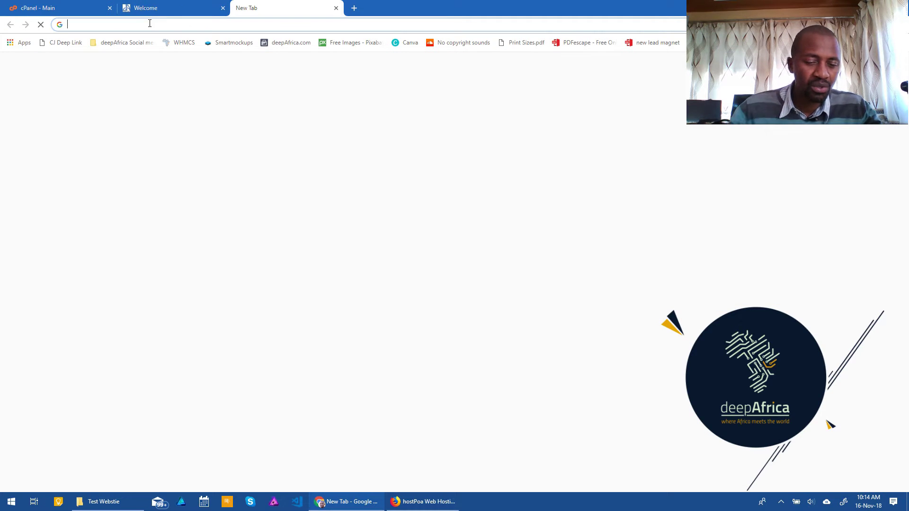
type("siafu")
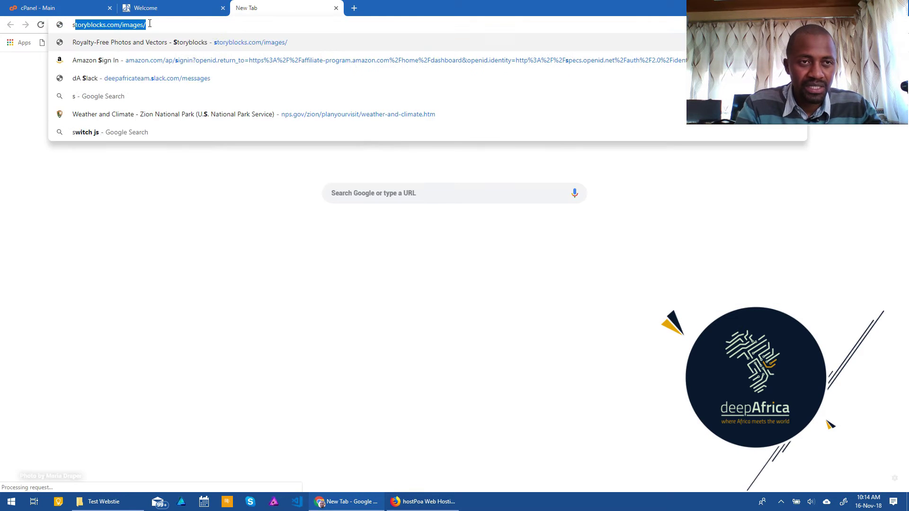
type("watu.com/cpanel")
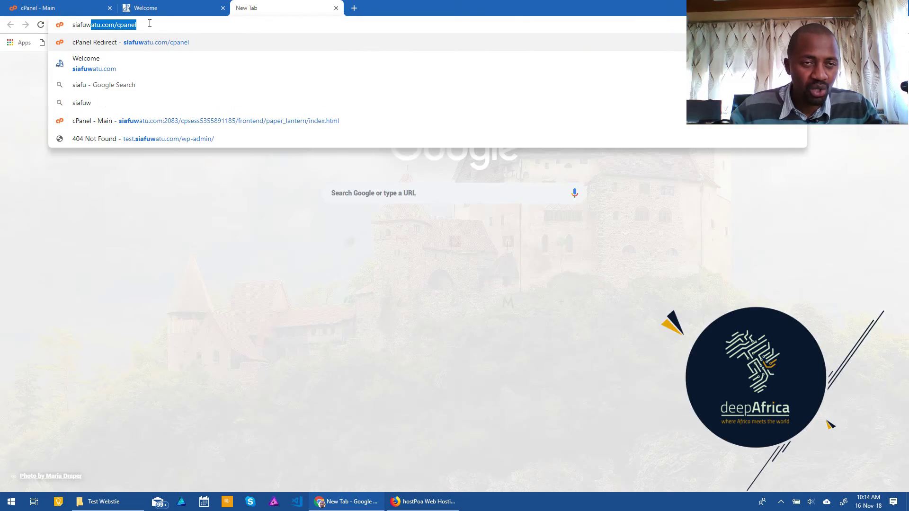
key("Right")
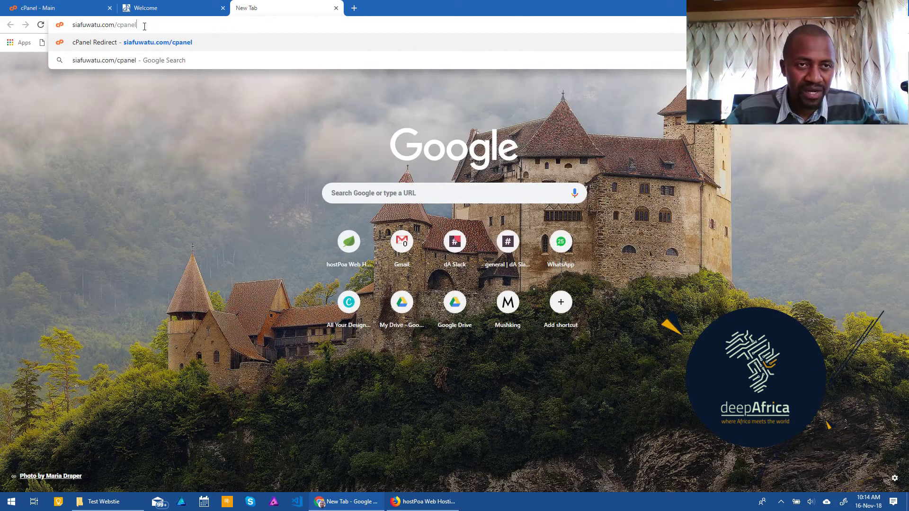
left_click_drag(144, 27, 64, 26)
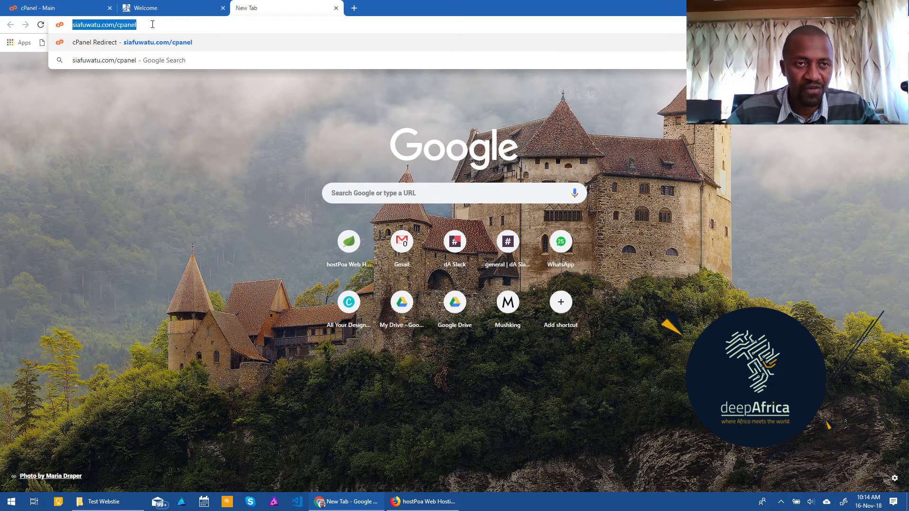
left_click(54, 9)
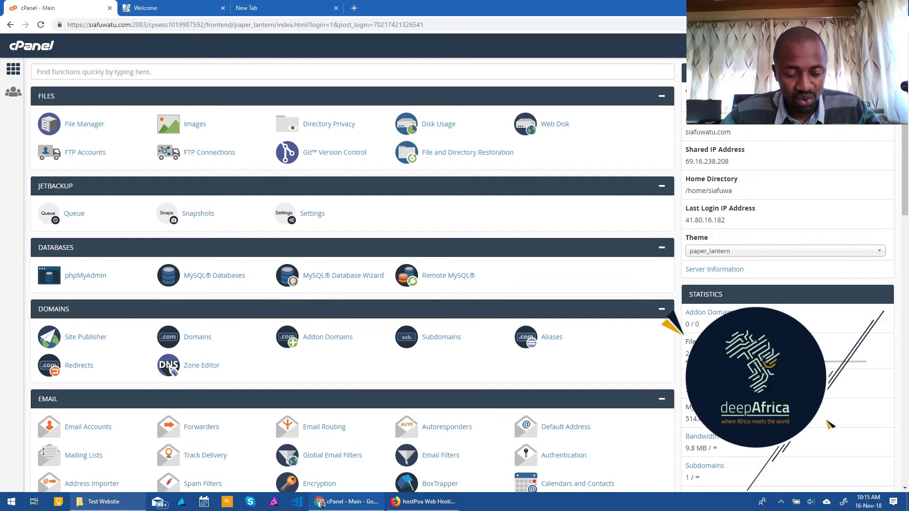
left_click(101, 502)
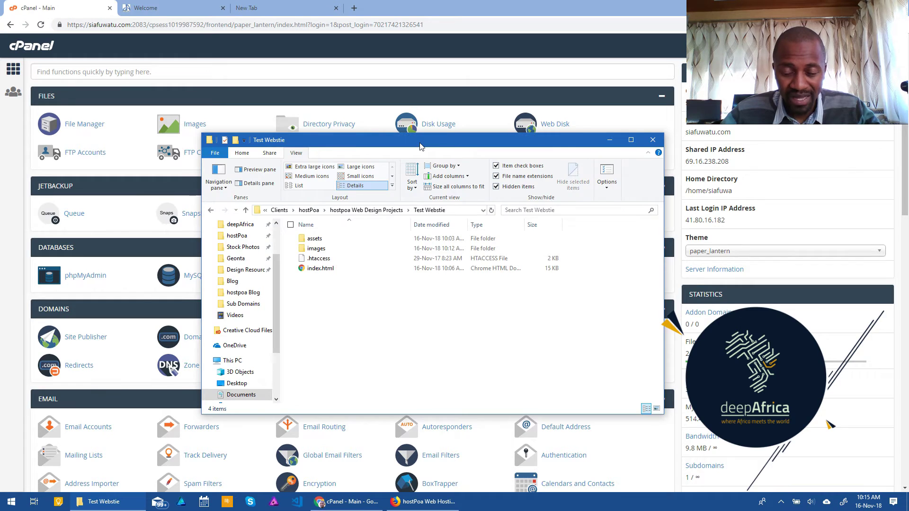
Move the Explorer window and go back to the Test Webstie folder after browsing up the hostPoa folders
left_click_drag(420, 146, 475, 62)
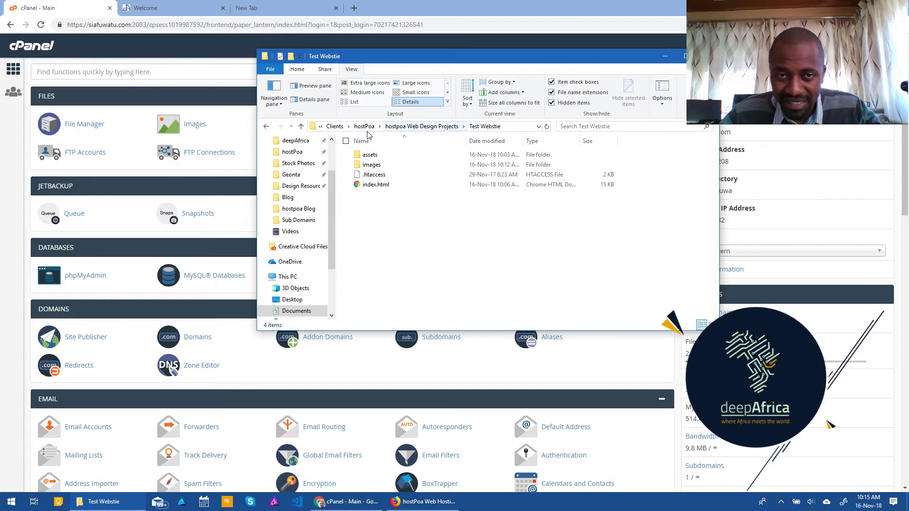
left_click(301, 126)
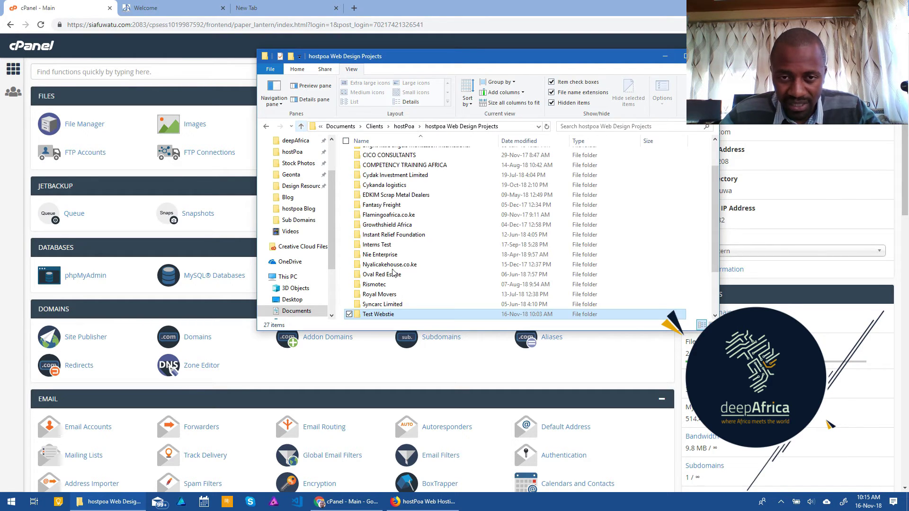
scroll(393, 274, "down", 2)
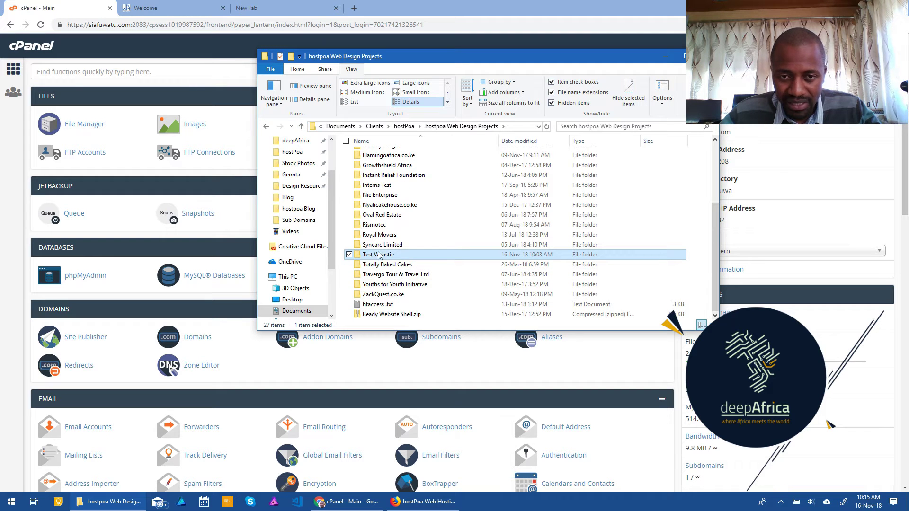
mouse_move(368, 257)
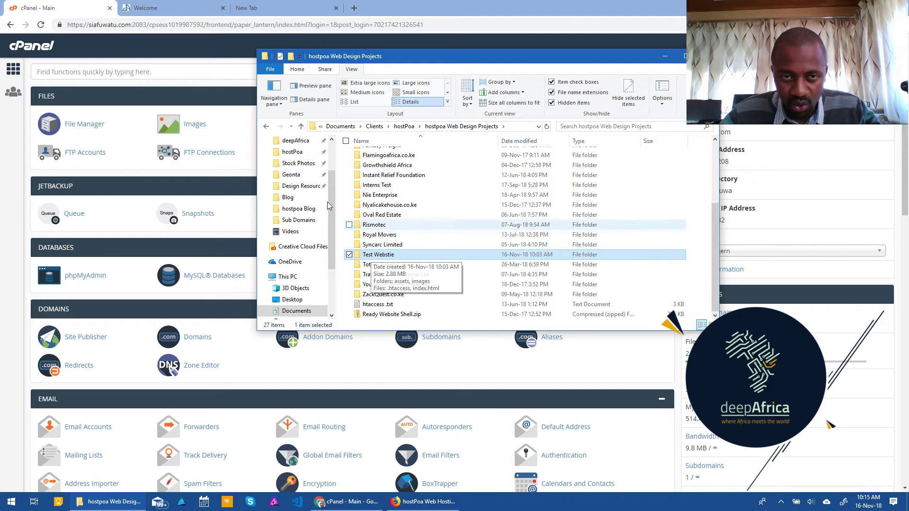
left_click(300, 126)
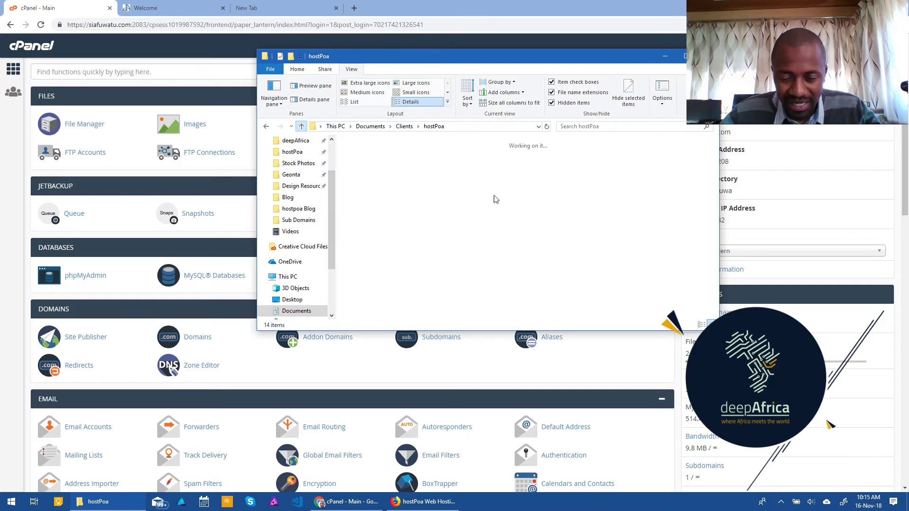
left_click(268, 127)
left_click(267, 127)
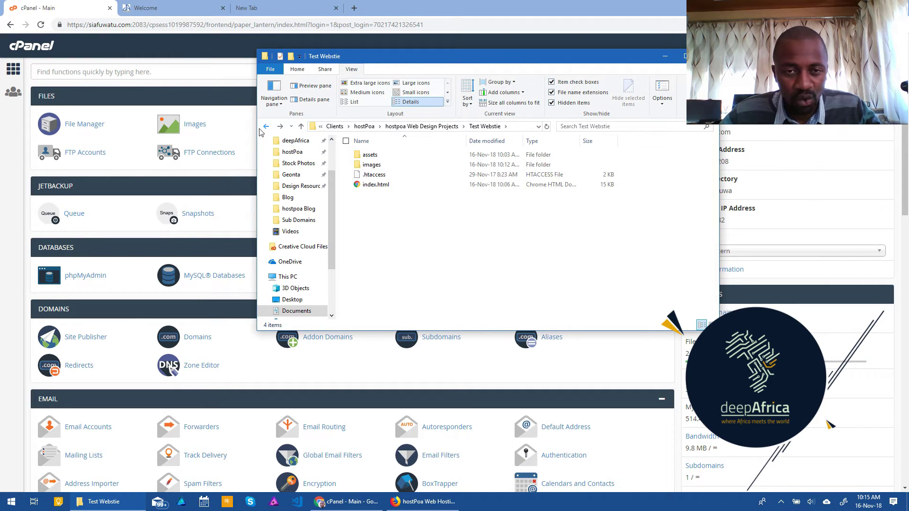
Select all four items (assets, images, .htaccess, index.html) with Ctrl+A
left_click_drag(360, 217, 365, 152)
left_click(377, 230)
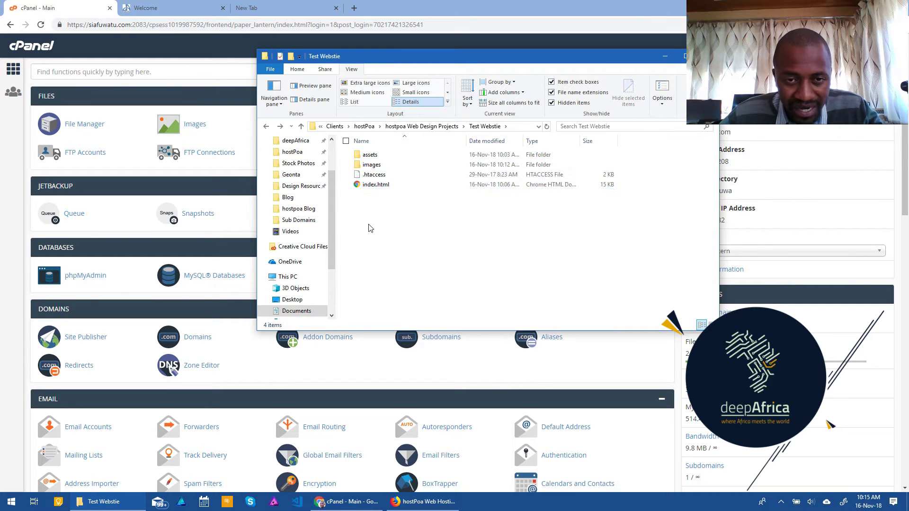
left_click_drag(359, 225, 354, 156)
left_click_drag(386, 247, 365, 156)
left_click(391, 232)
key("ctrl+a")
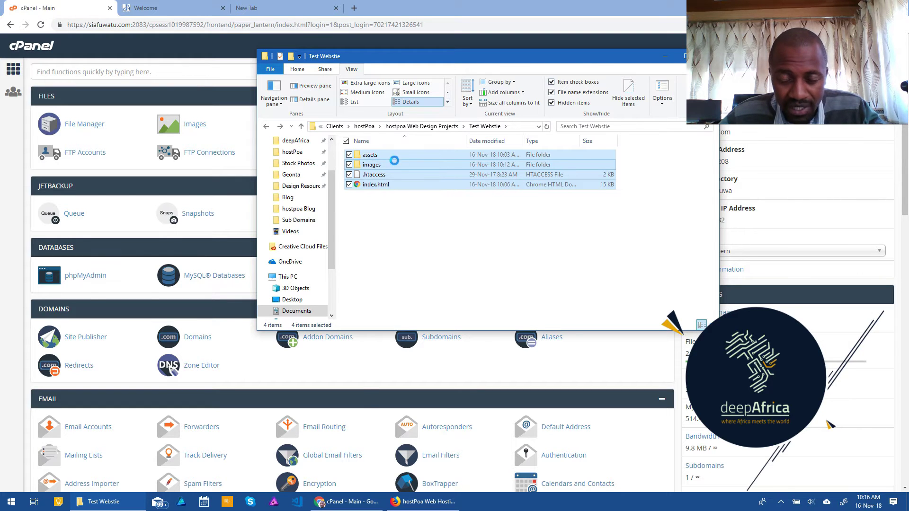
right_click(365, 159)
Zip the four selected items into Upload.zip and move the Explorer window aside
mouse_move(301, 363)
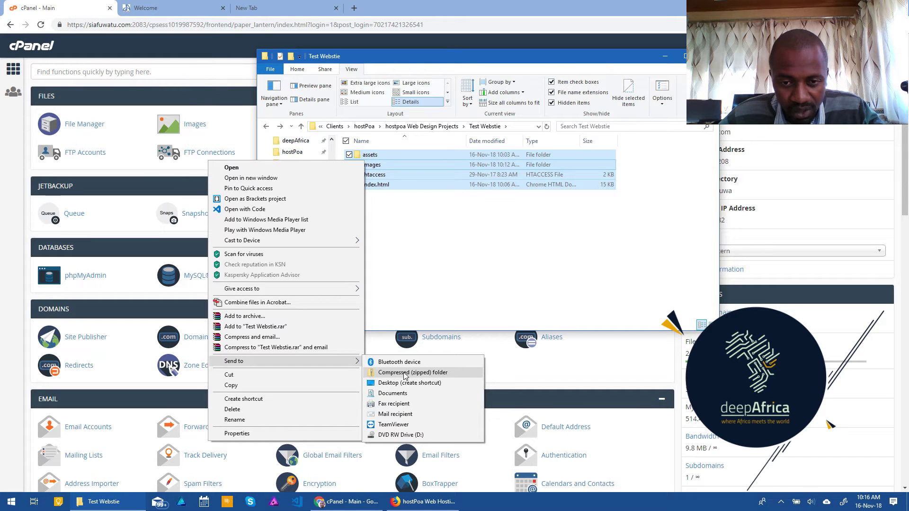
left_click(405, 374)
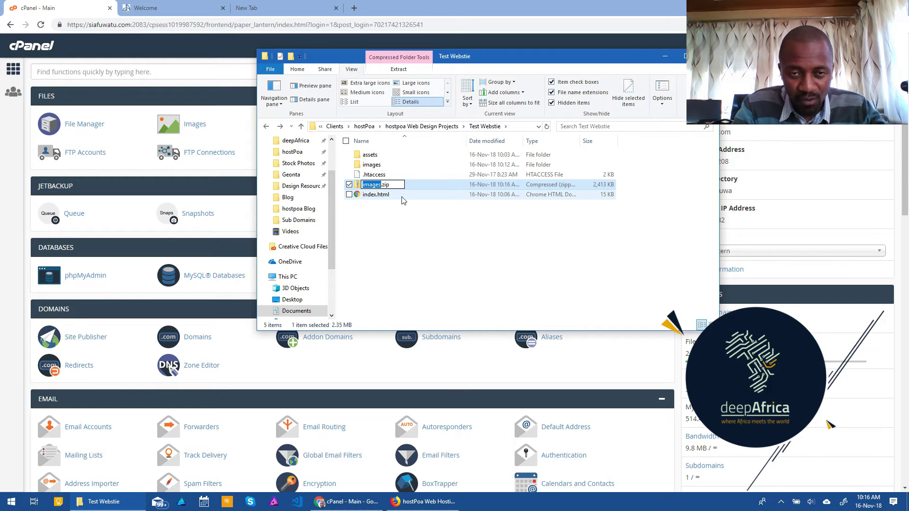
type("Upload")
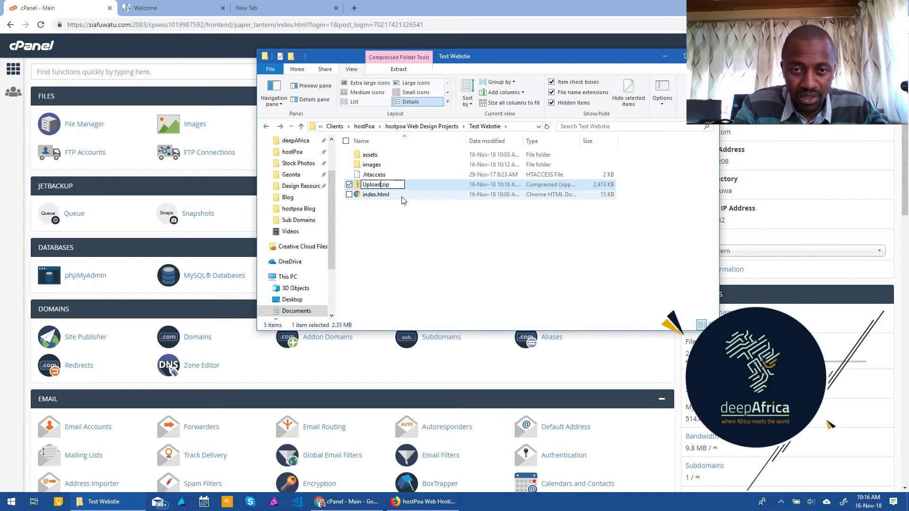
left_click(380, 212)
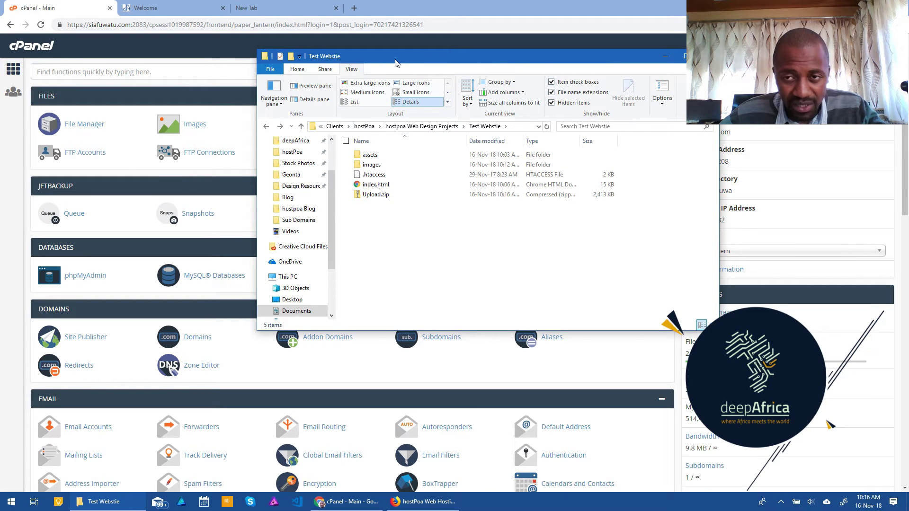
left_click_drag(396, 63, 908, 66)
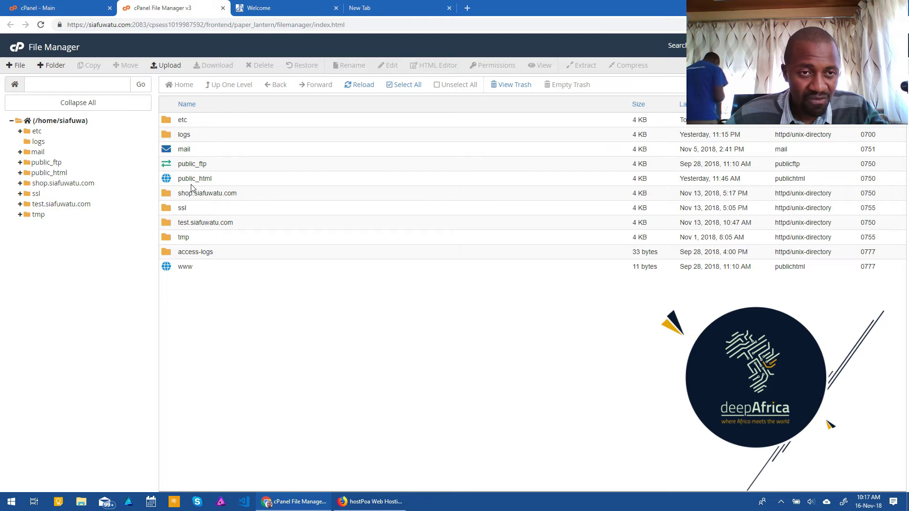
Open the public_html folder from the File Manager listing
double_click(166, 180)
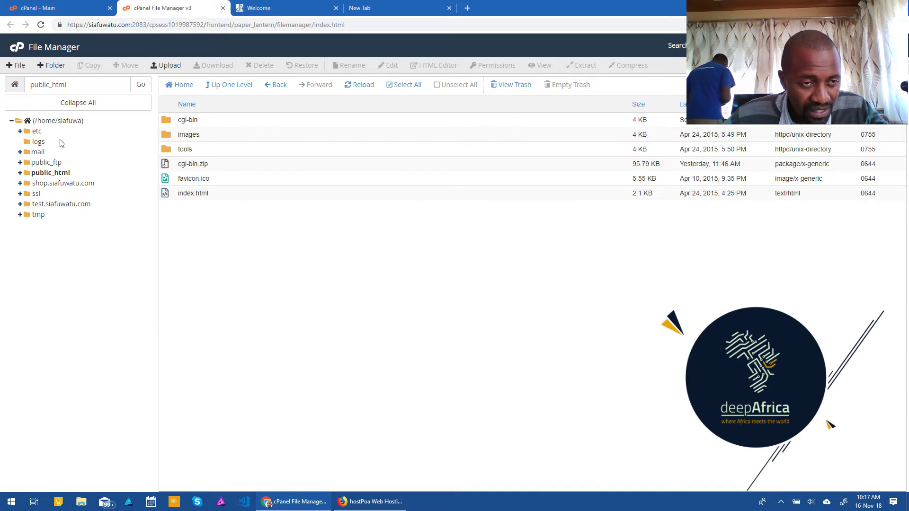
Expand public_html in the folder tree and reload its listing of cgi-bin, images and tools
left_click(38, 175)
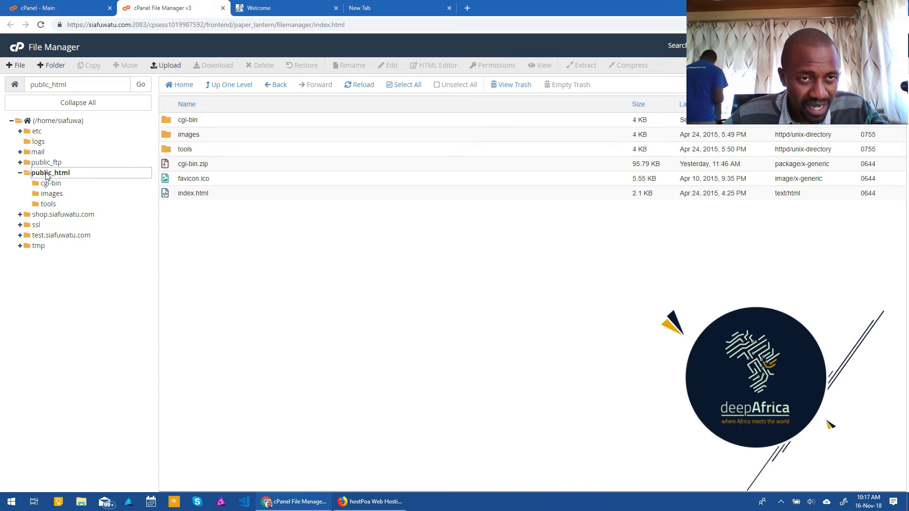
left_click(47, 174)
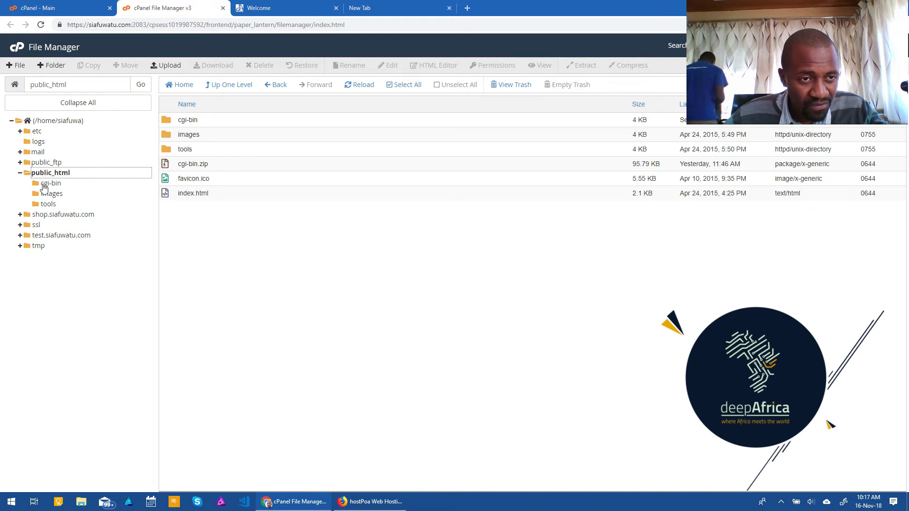
left_click(46, 174)
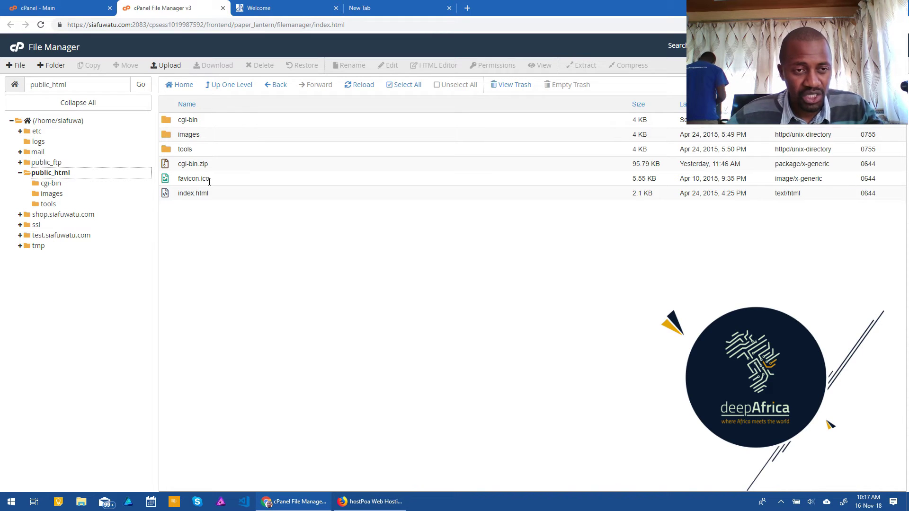
left_click_drag(177, 117, 291, 193)
left_click(242, 227)
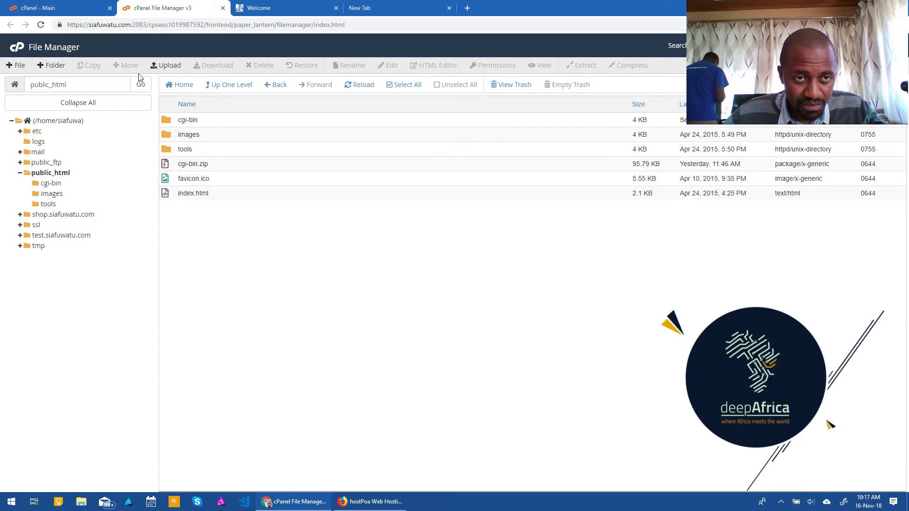
left_click(240, 14)
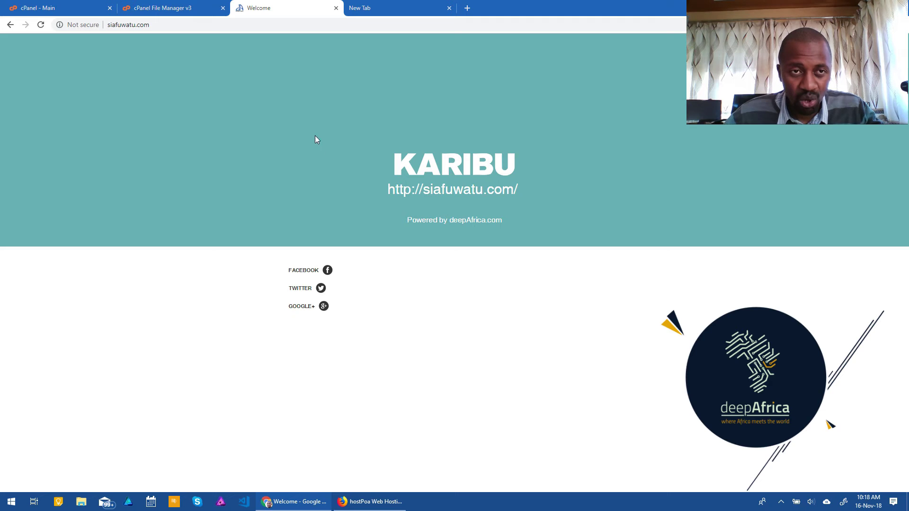
left_click(155, 9)
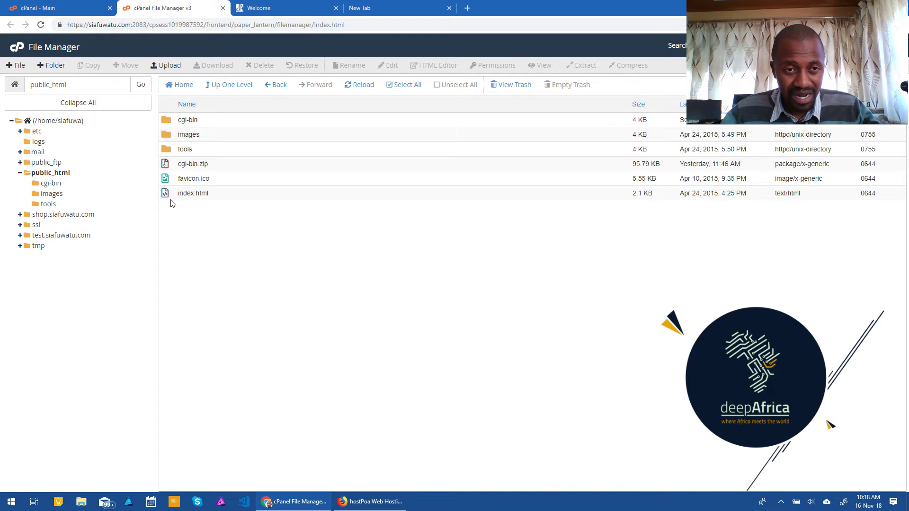
Select all six public_html items, cgi-bin through index.html, and bring up Compress
left_click(180, 191)
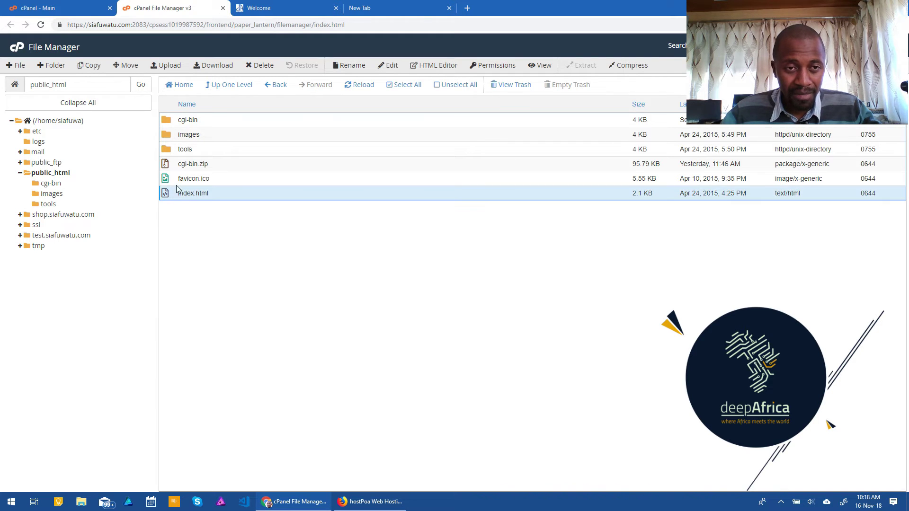
left_click(166, 122, "shift")
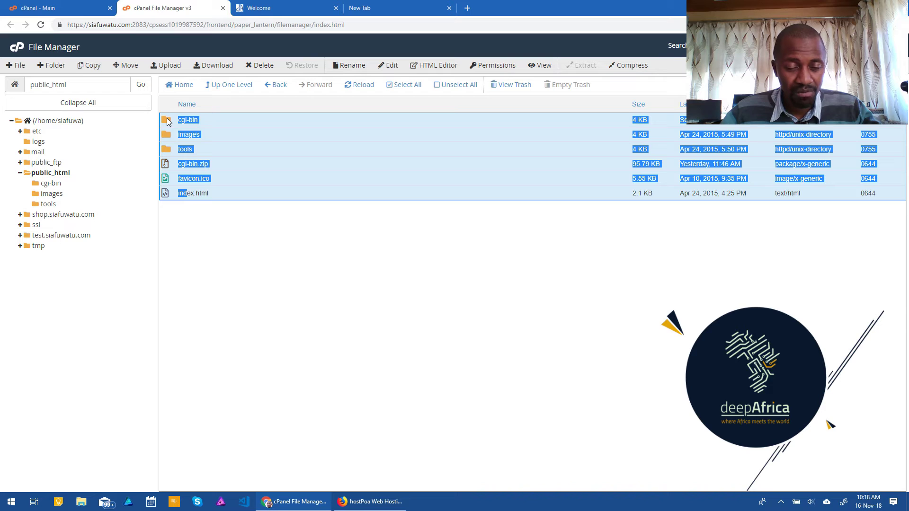
left_click(186, 231)
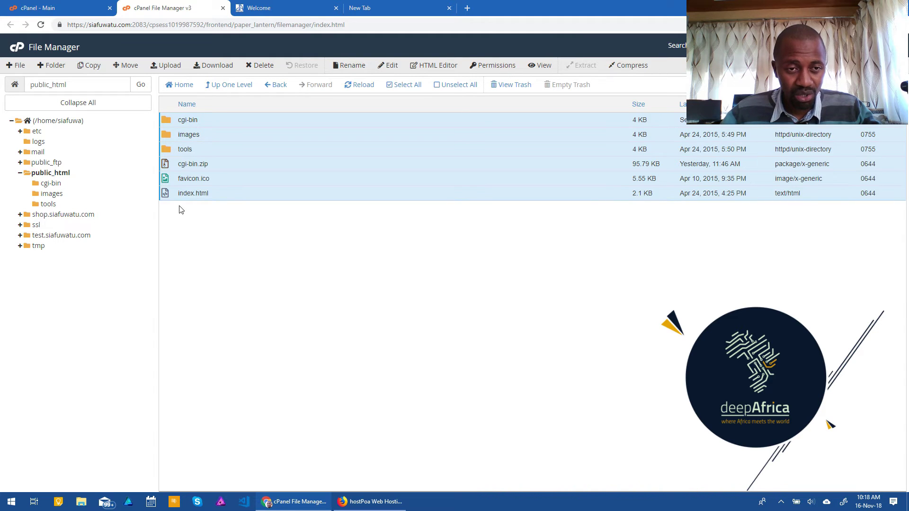
left_click(167, 196)
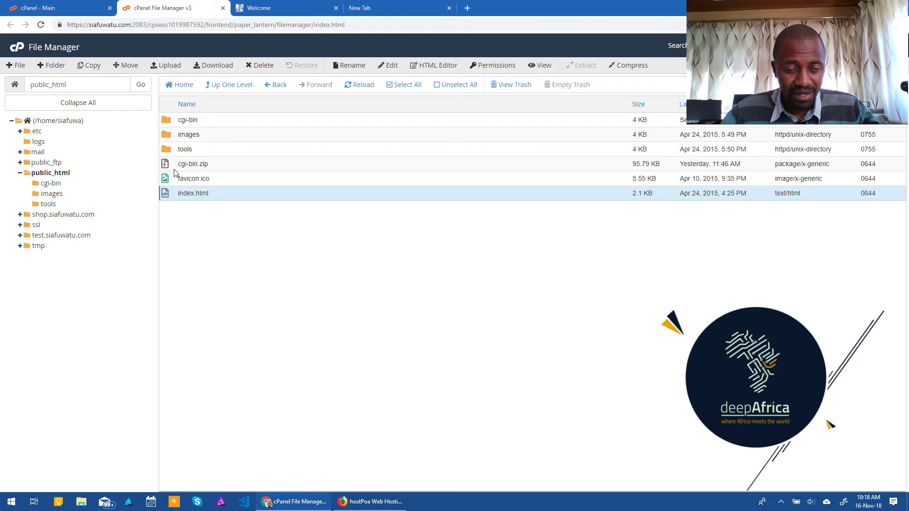
left_click(170, 121, "shift")
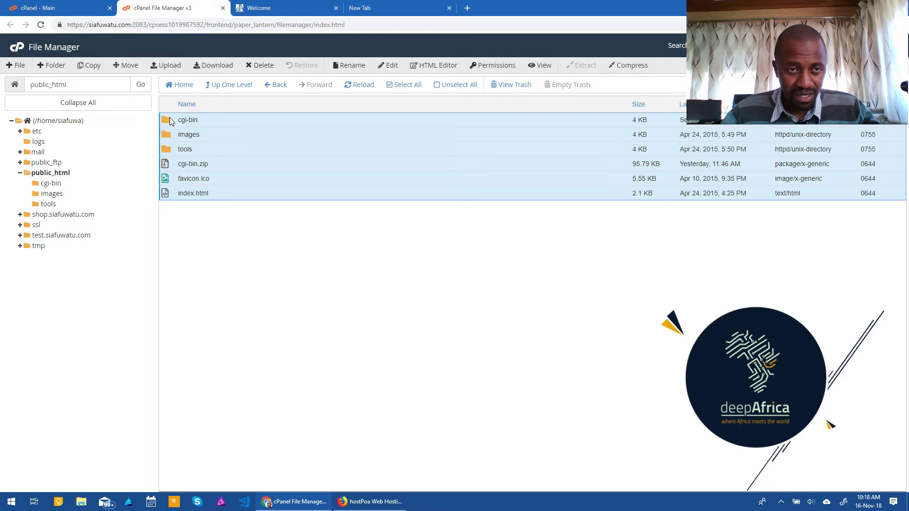
left_click(627, 66)
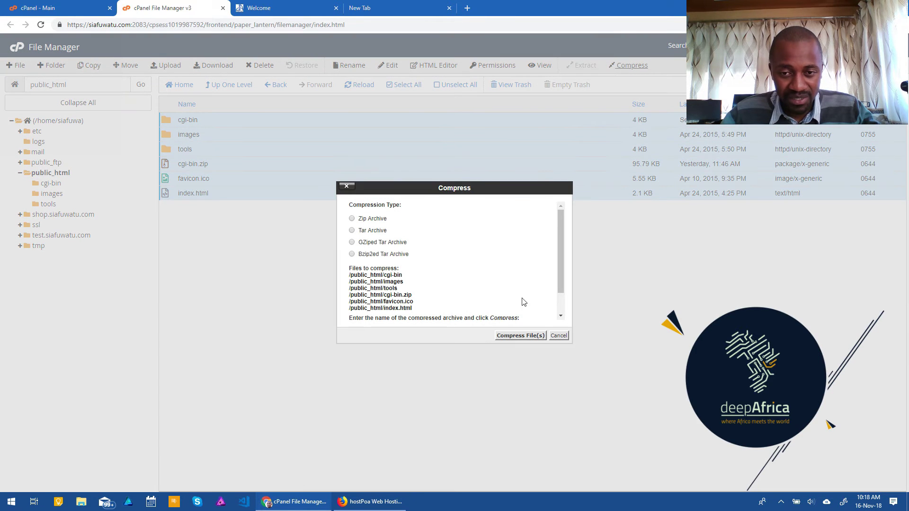
Compress the six items as a Zip Archive and close the results dialog
left_click(533, 337)
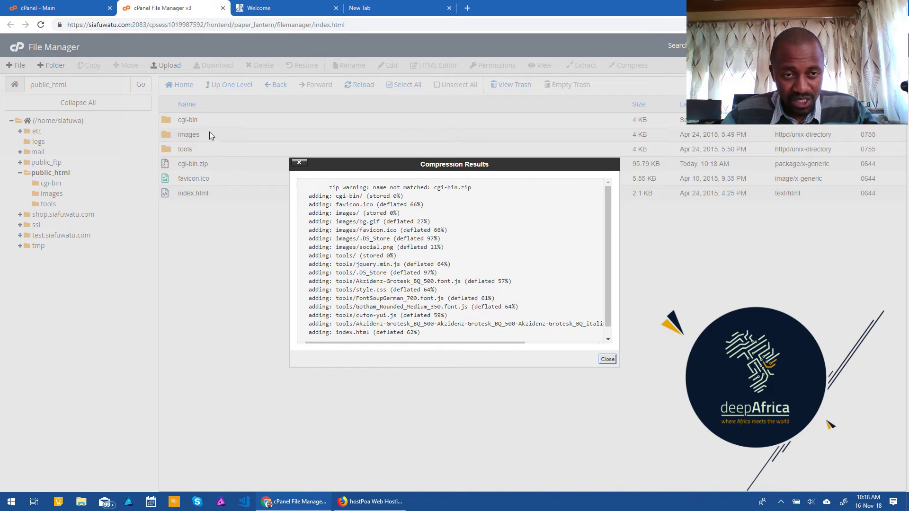
left_click(607, 361)
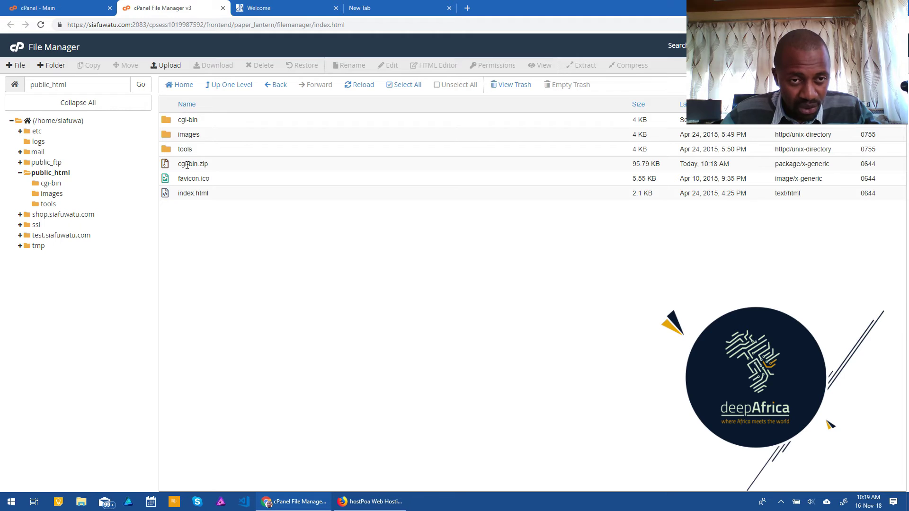
Rename cgi-bin.zip to 'Backup of orginal website.zip'
left_click(182, 165)
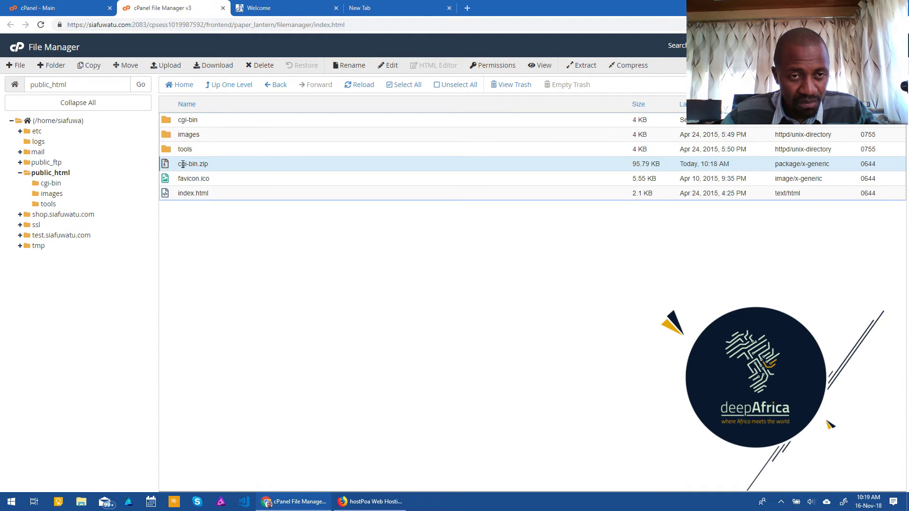
left_click(183, 163)
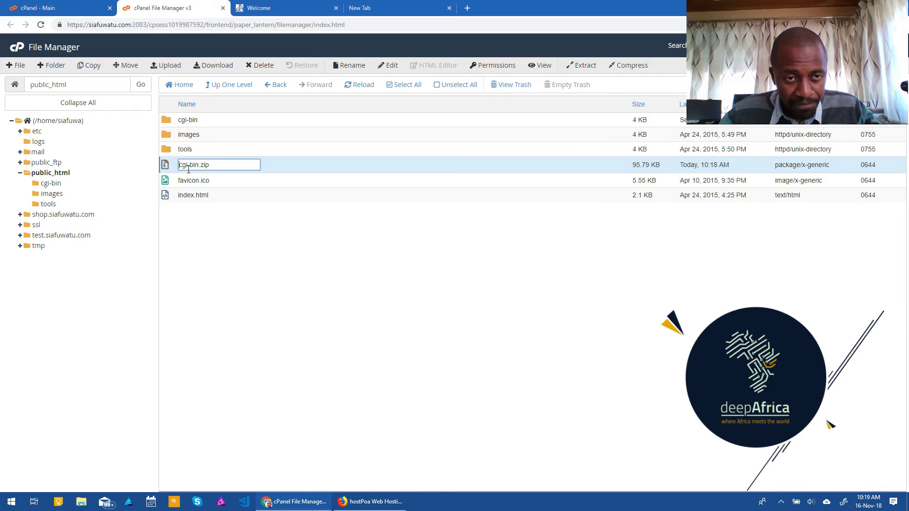
left_click_drag(199, 164, 180, 163)
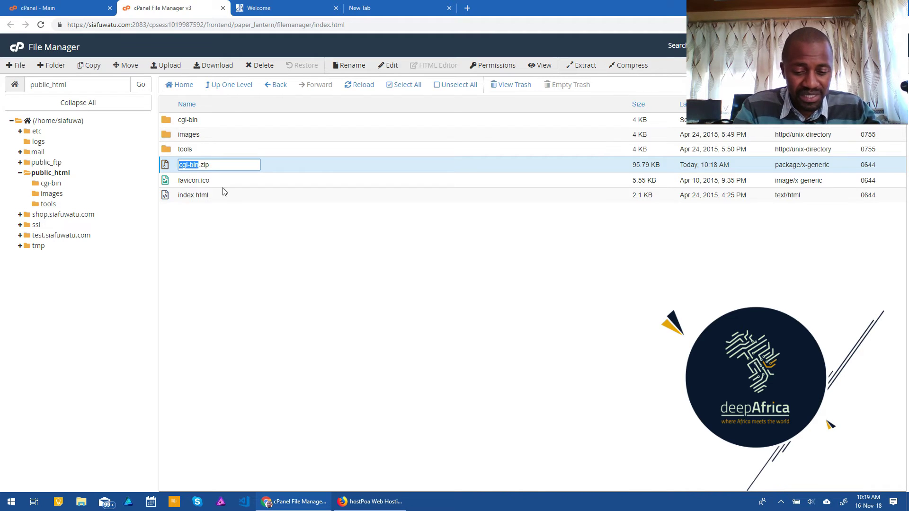
type("Backup of orginal website")
key("Return")
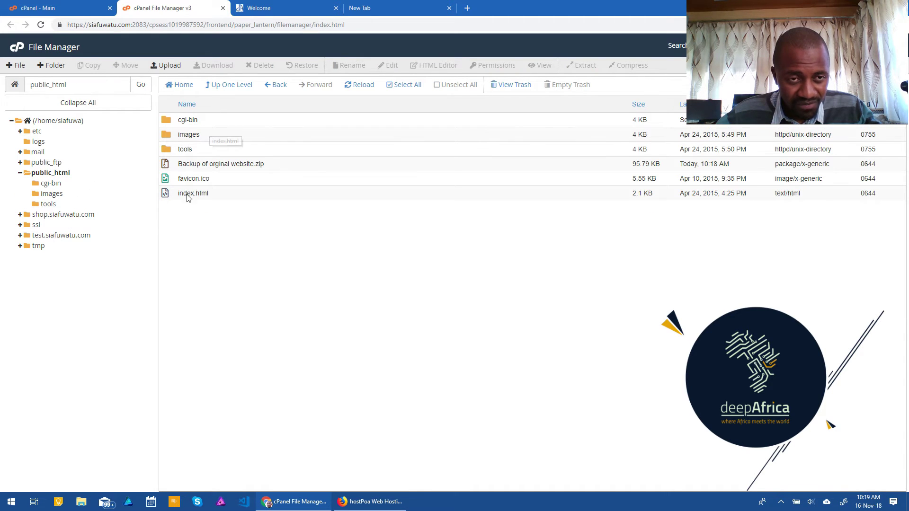
Move every public_html item except Backup of orginal website.zip to the trash
left_click(166, 122)
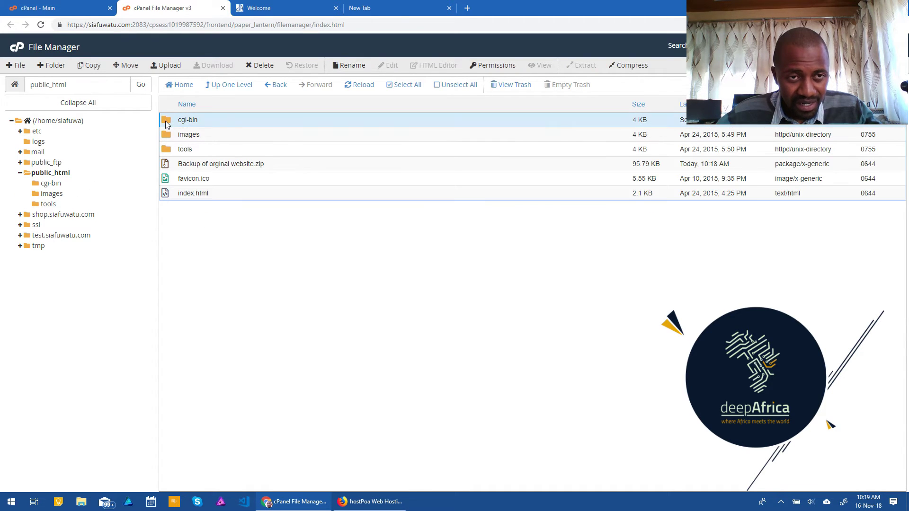
left_click(171, 197, "shift")
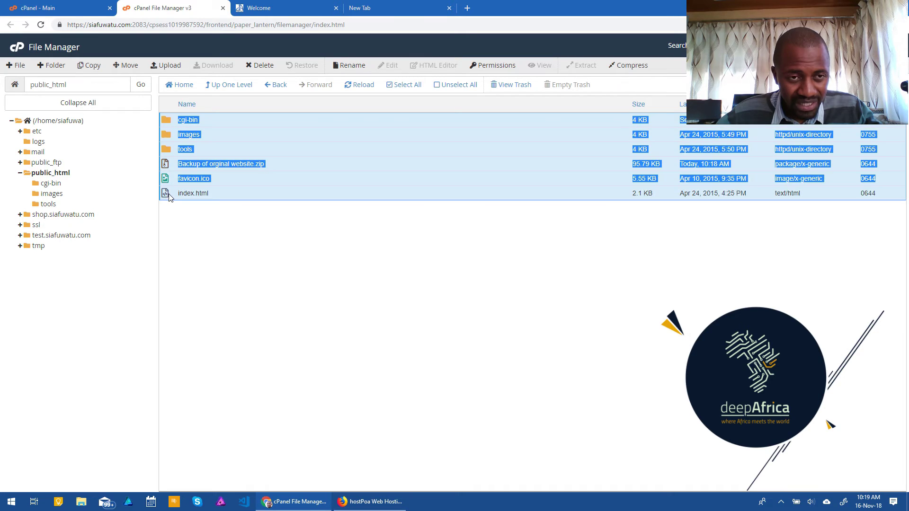
left_click(165, 164, "ctrl")
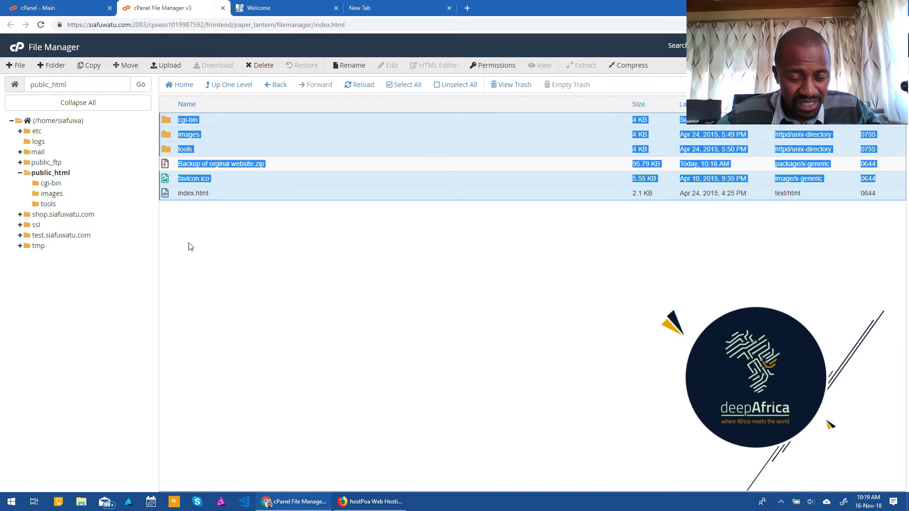
left_click(259, 66)
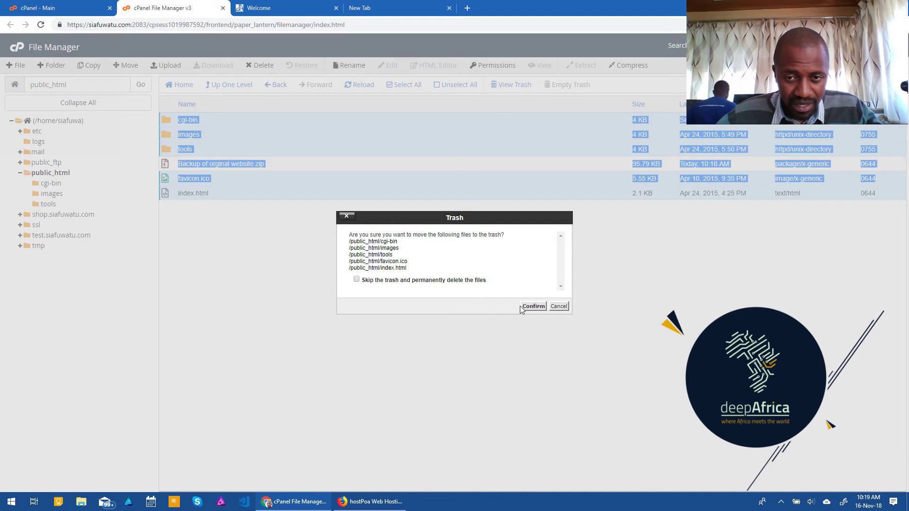
left_click(533, 307)
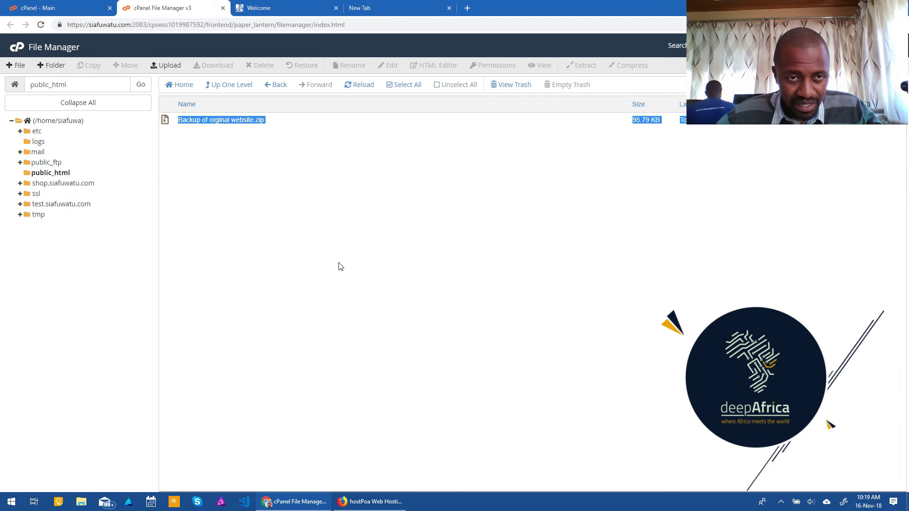
left_click(268, 190)
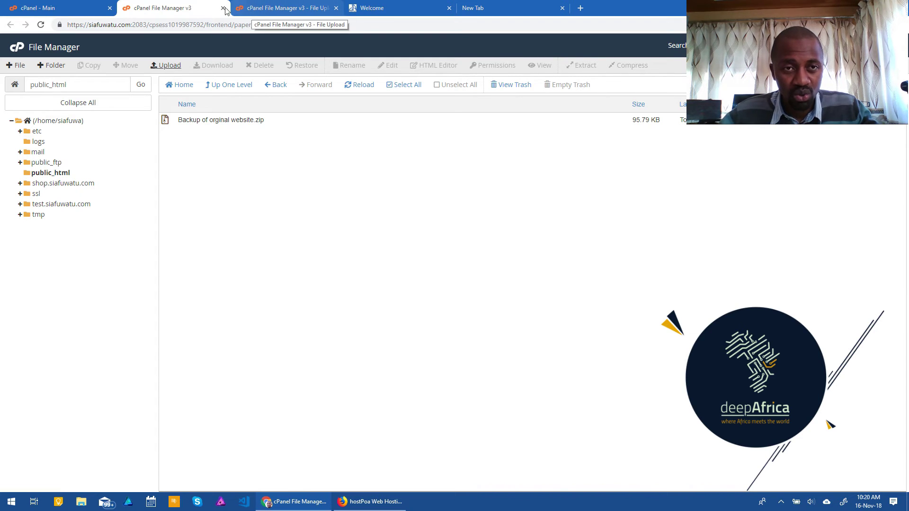
left_click(281, 8)
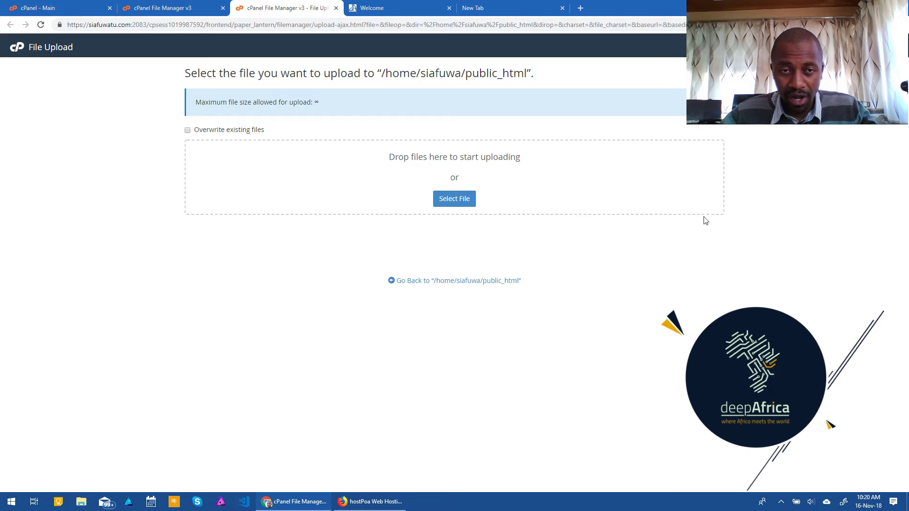
left_click(147, 8)
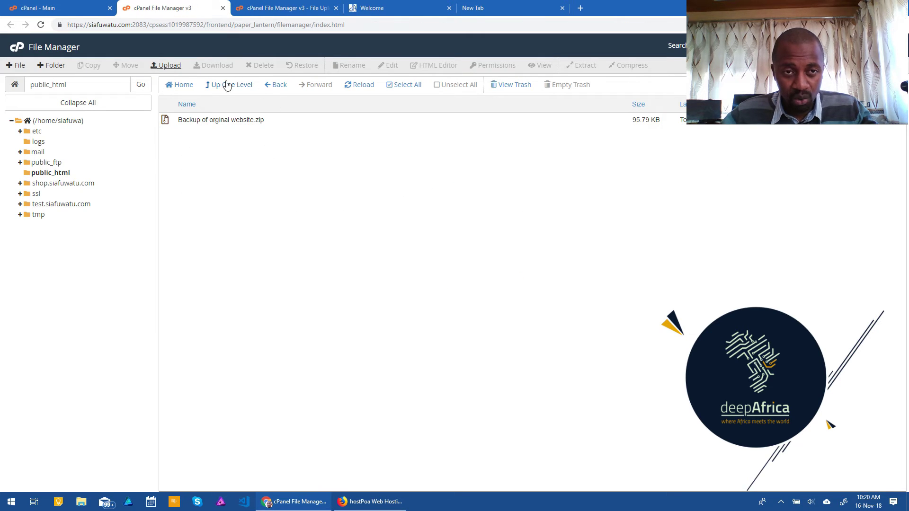
left_click(284, 8)
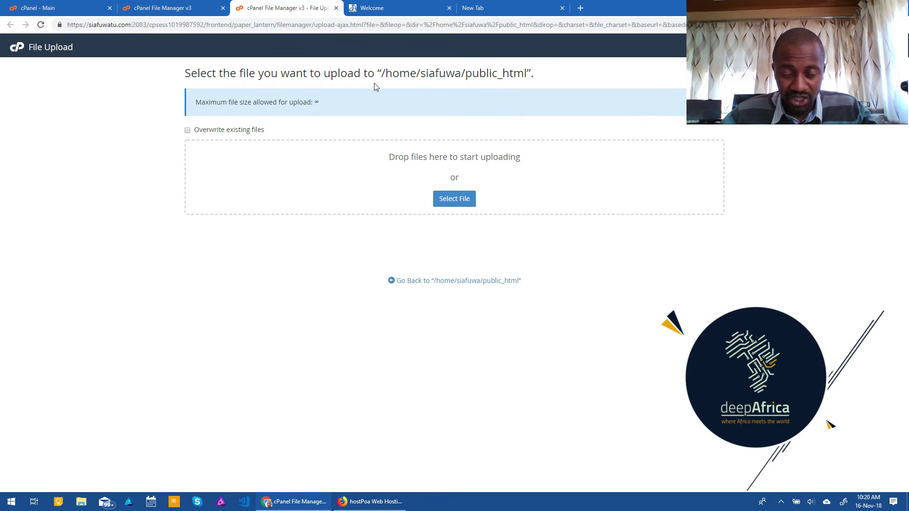
left_click(161, 8)
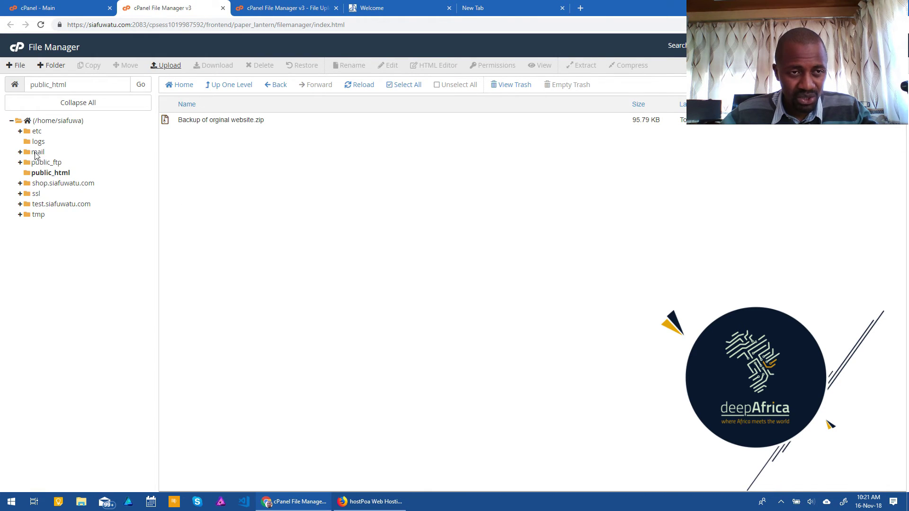
left_click(36, 194)
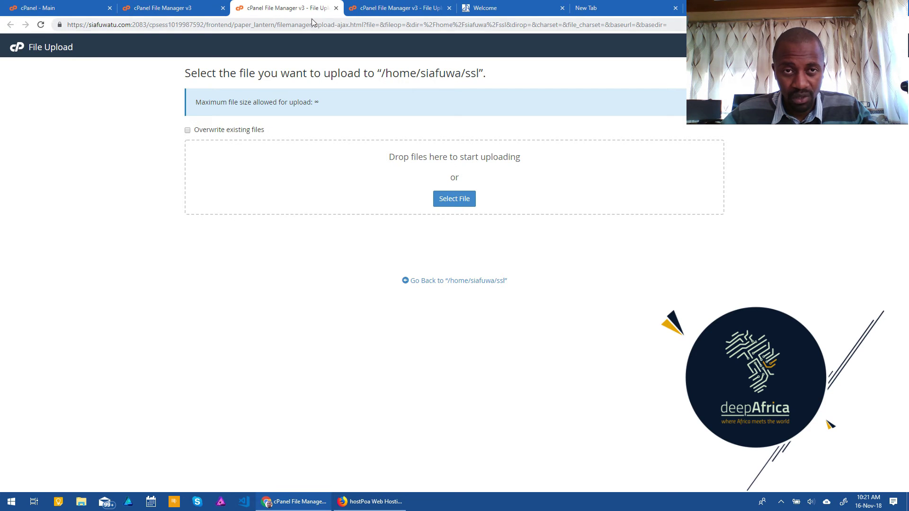
key("ctrl+w")
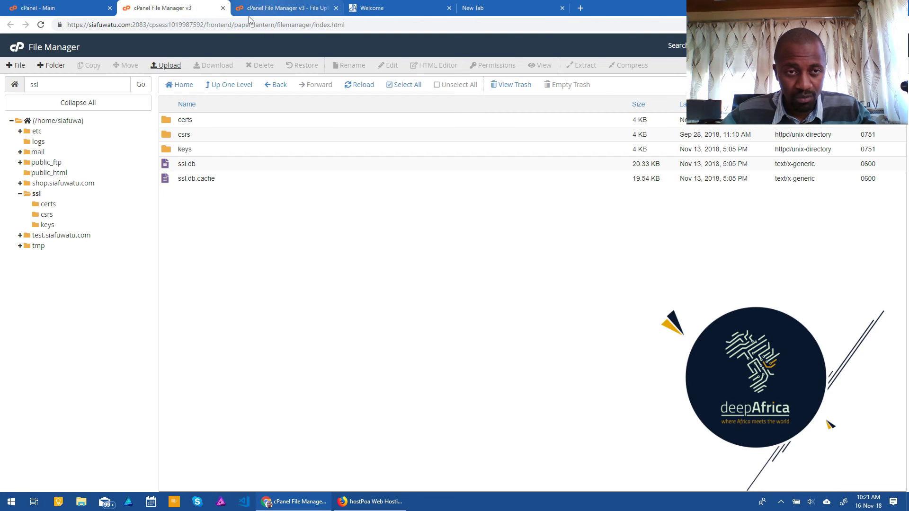
left_click(37, 174)
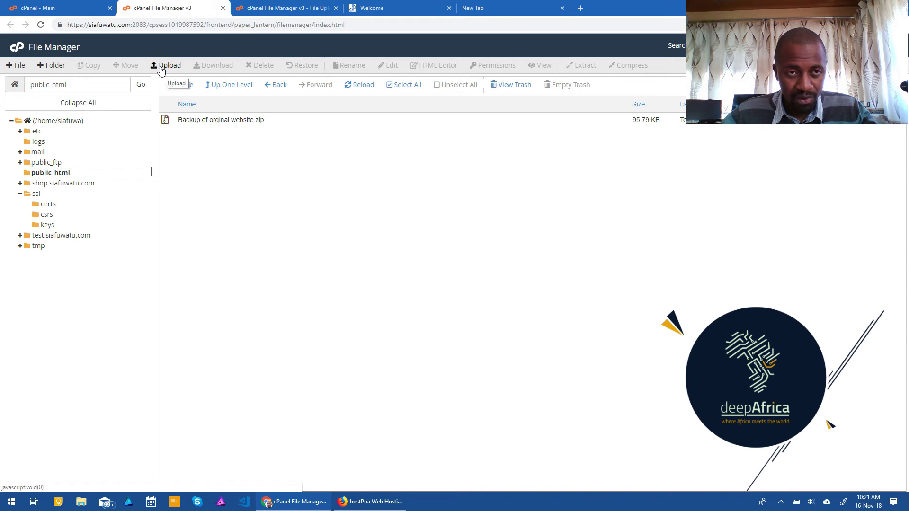
Upload Upload.zip by dropping it from Explorer onto the public_html upload area
left_click(278, 8)
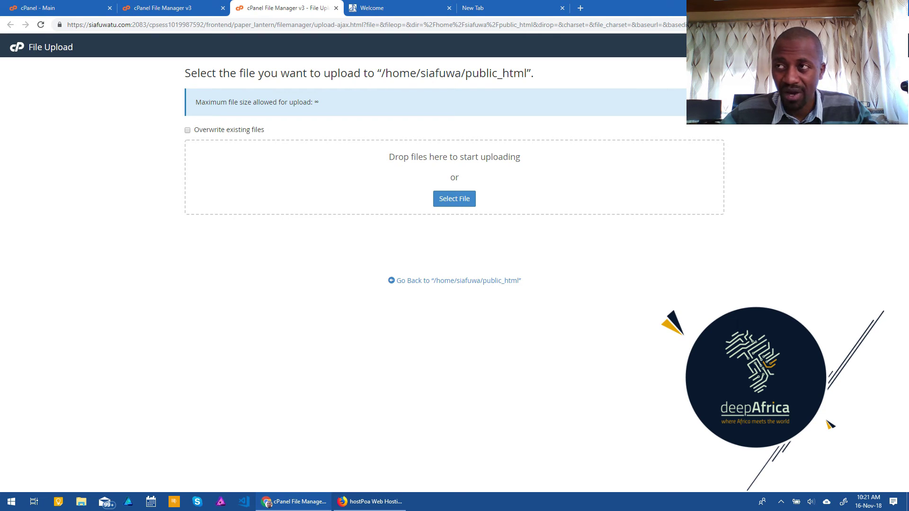
left_click_drag(908, 195, 288, 197)
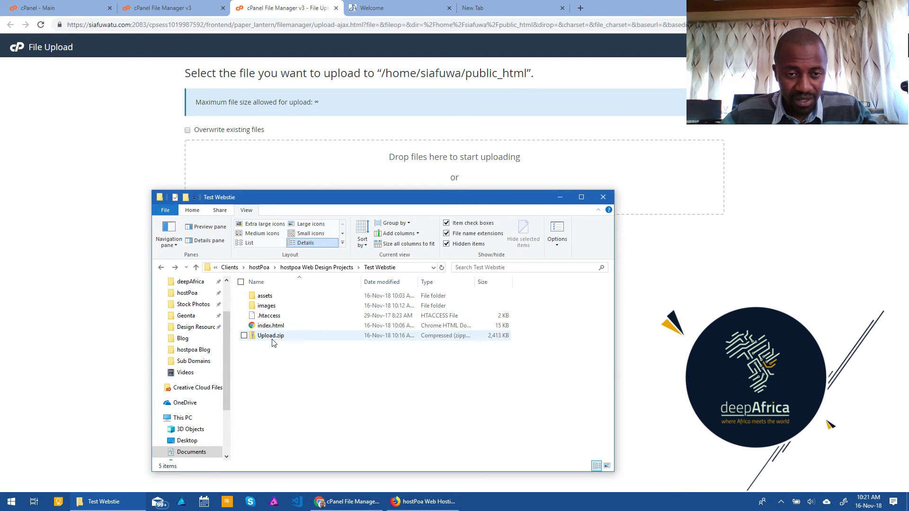
left_click_drag(272, 196, 340, 232)
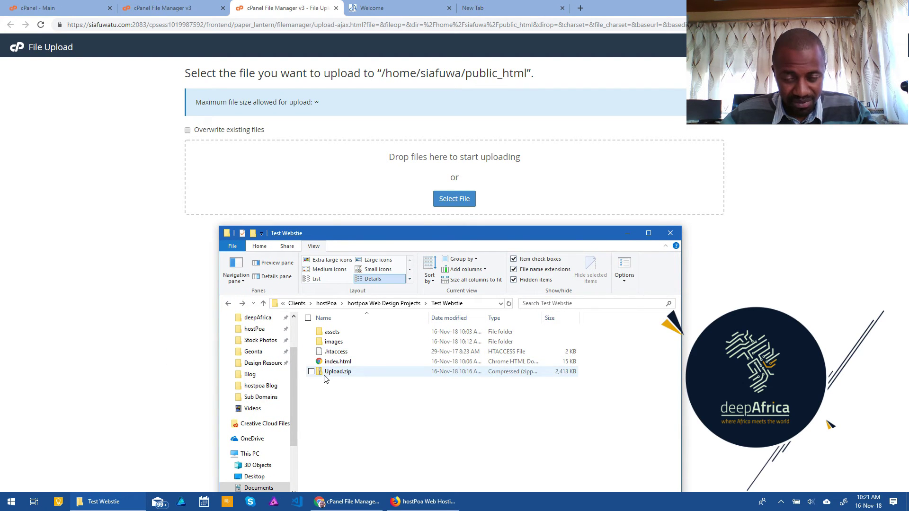
left_click_drag(325, 374, 406, 183)
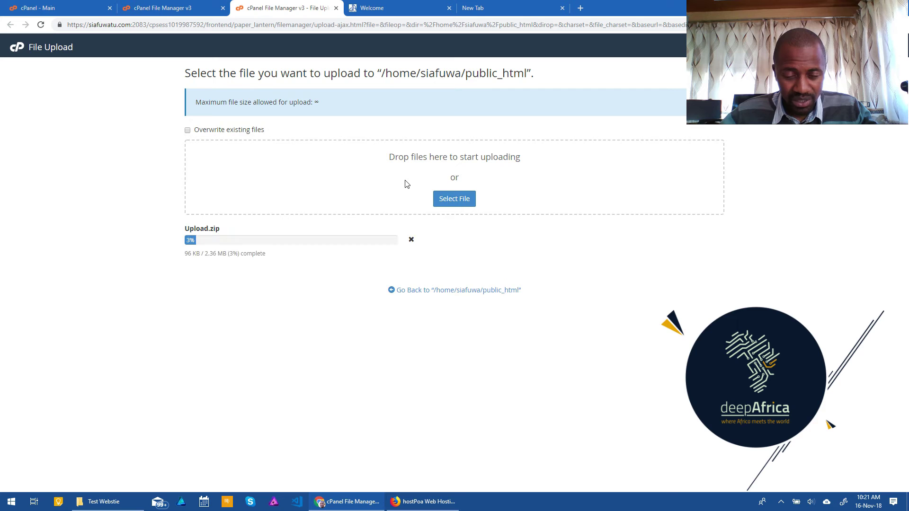
left_click(458, 200)
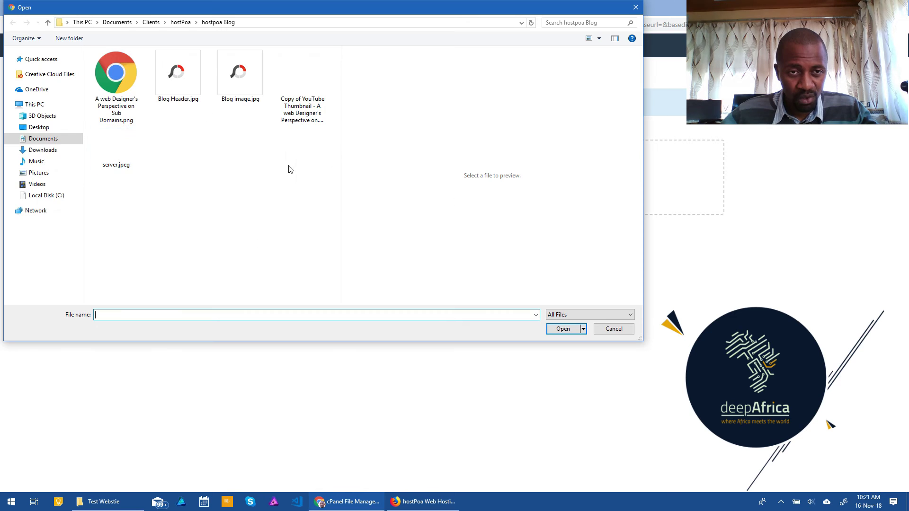
left_click(636, 7)
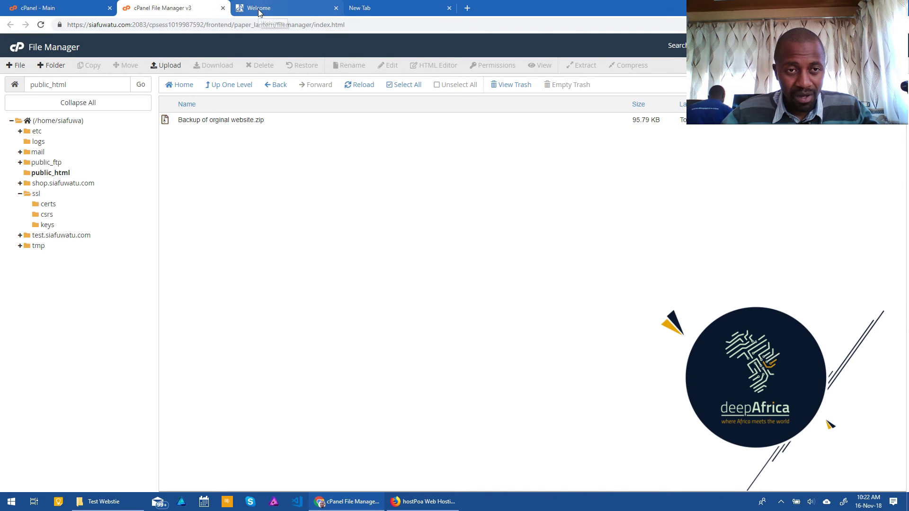
left_click(361, 88)
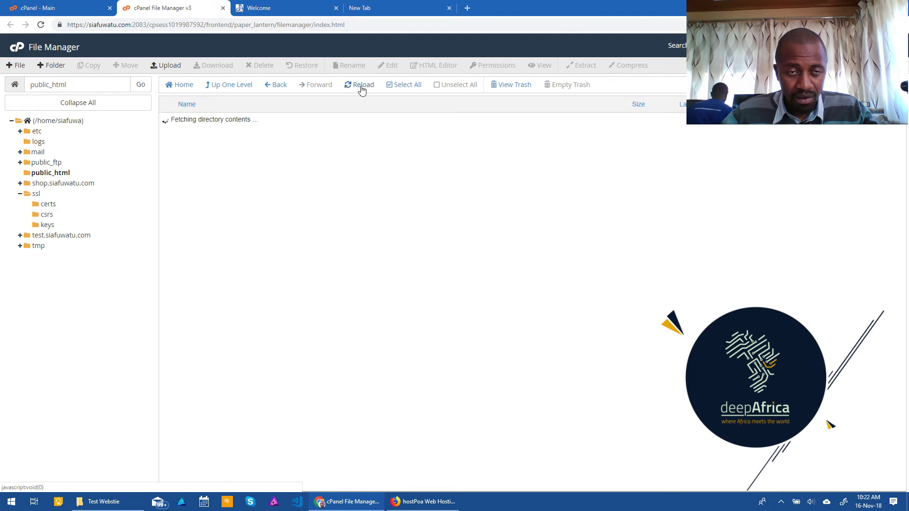
Reload siafuwatu.com to see its 'Index of /' listing, then return to File Manager
left_click(251, 8)
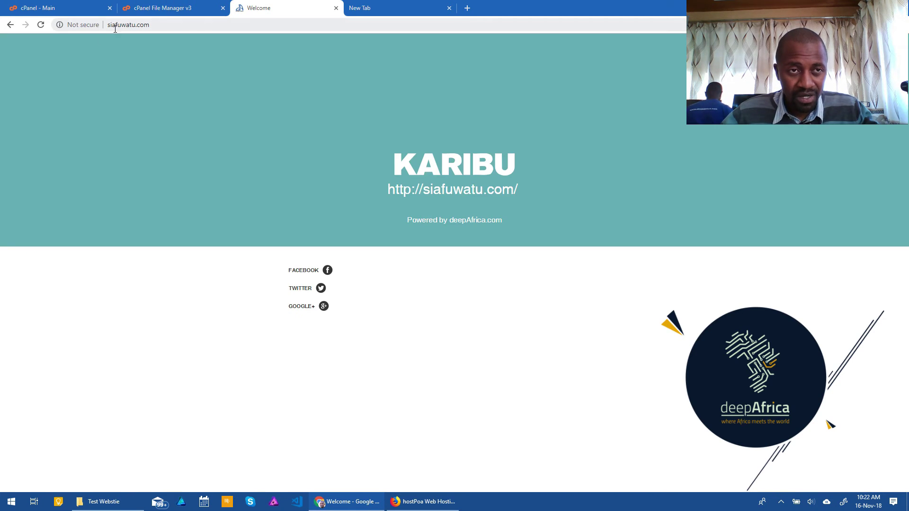
left_click(42, 25)
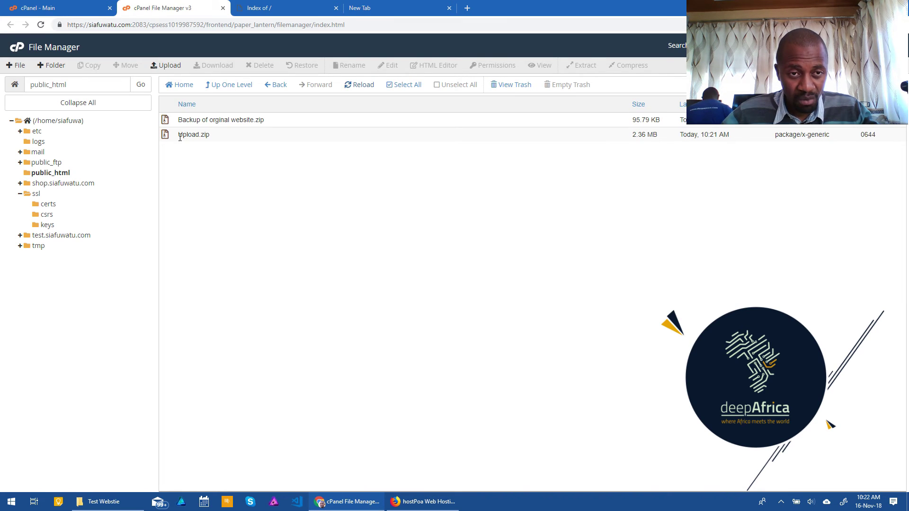
left_click(258, 8)
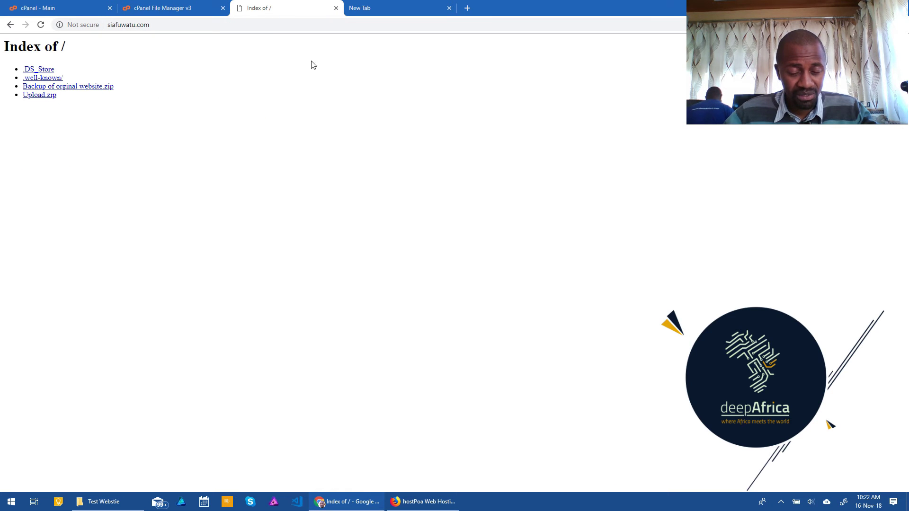
left_click(157, 8)
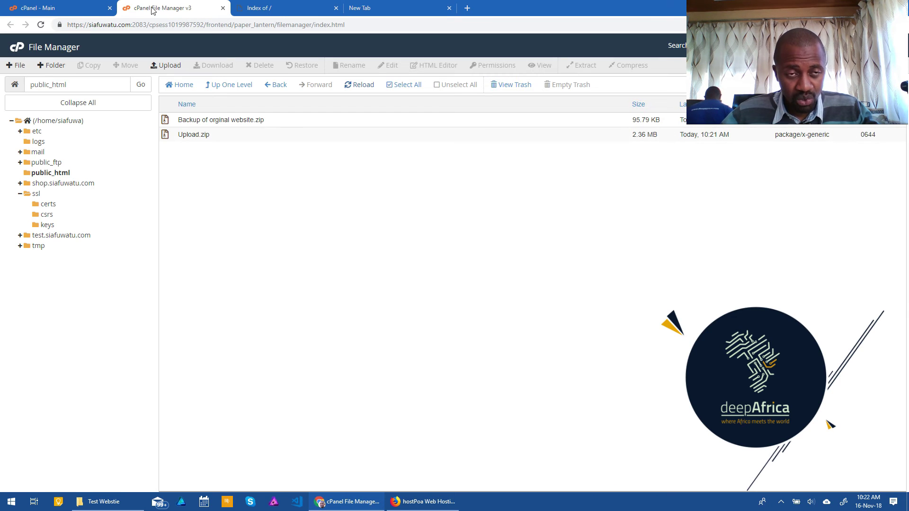
Extract Upload.zip into public_html, adding the assets and images folders and index.html
right_click(188, 135)
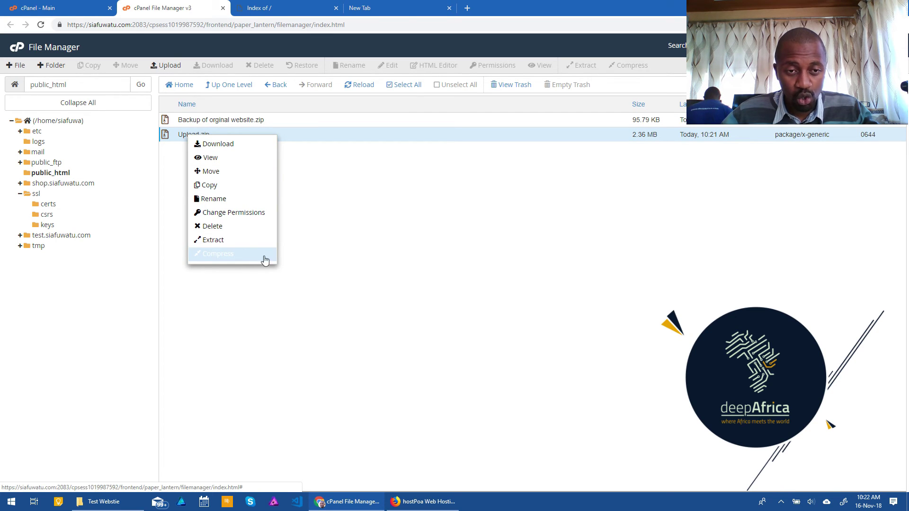
right_click(174, 134)
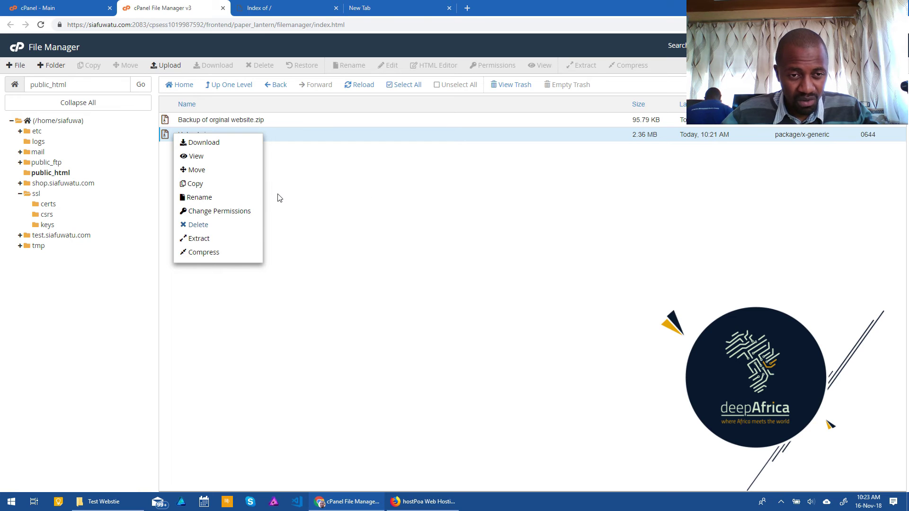
left_click(197, 242)
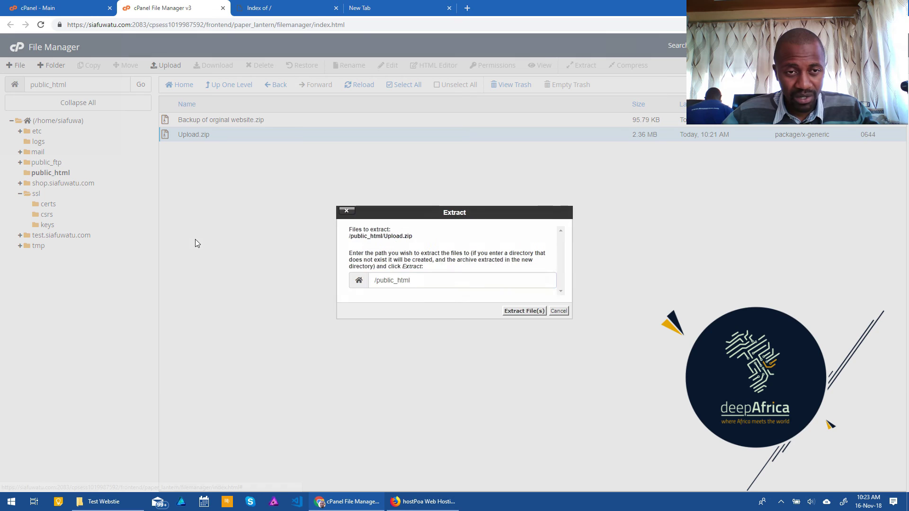
left_click(521, 315)
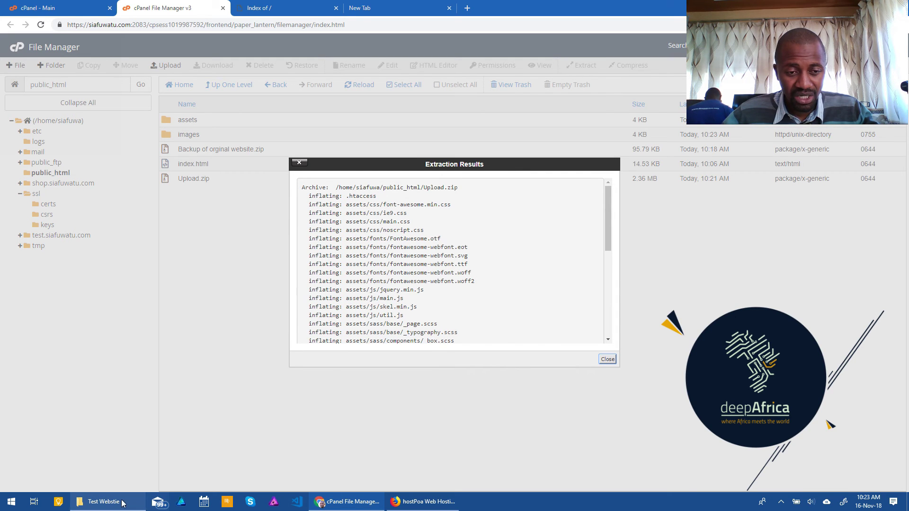
Dismiss the Extraction Results and go back to the live site's Index of / tab
left_click(100, 501)
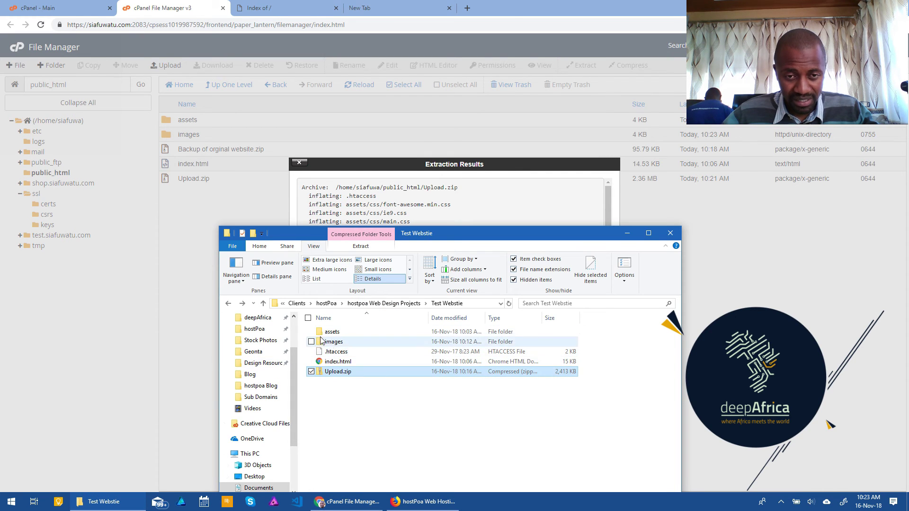
left_click(190, 220)
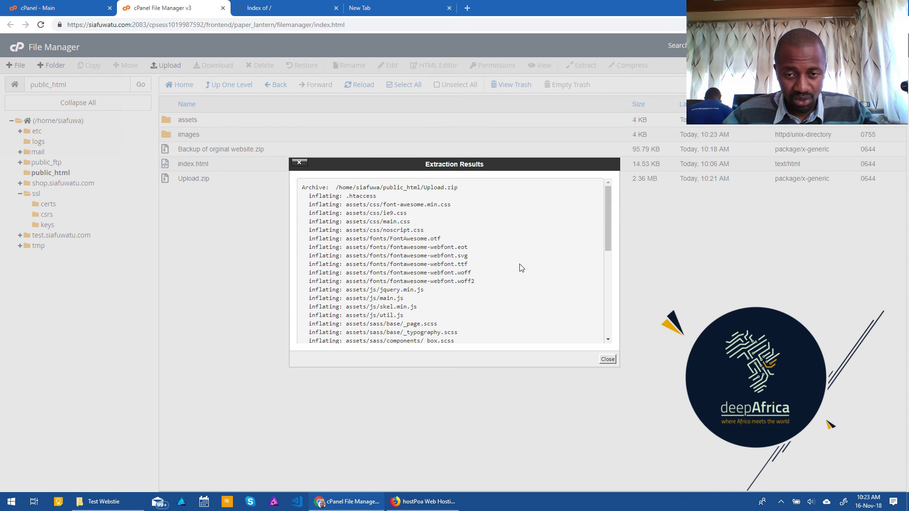
left_click(606, 359)
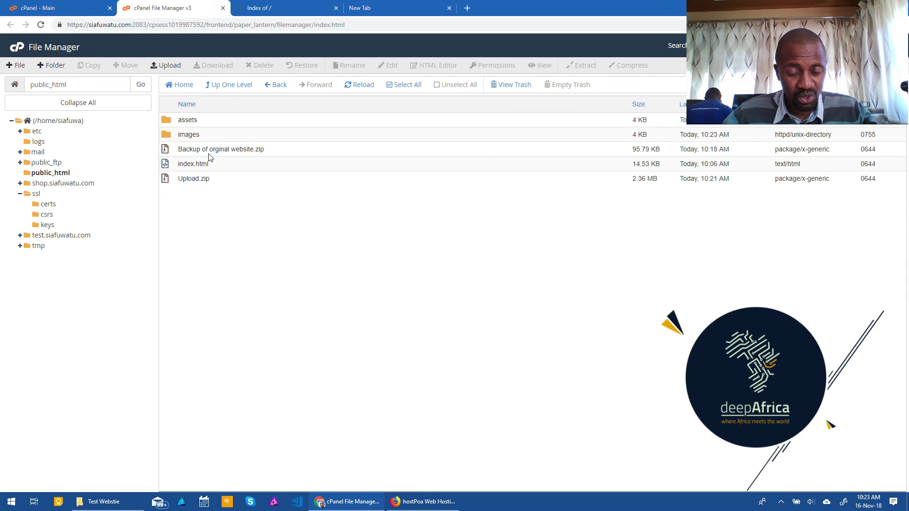
left_click(280, 8)
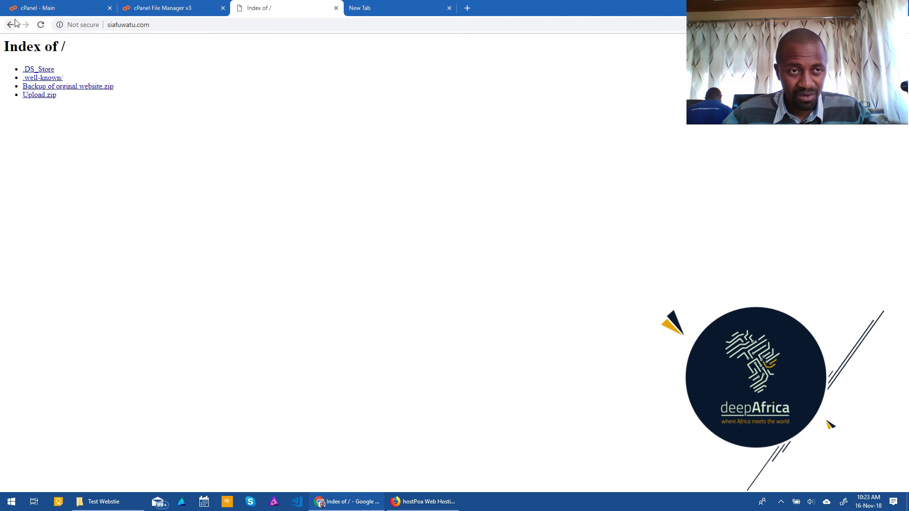
Reload siafuwatu.com to show the new 'Uploading a Website to cPanel' page and preview its INTRO panel
left_click(41, 26)
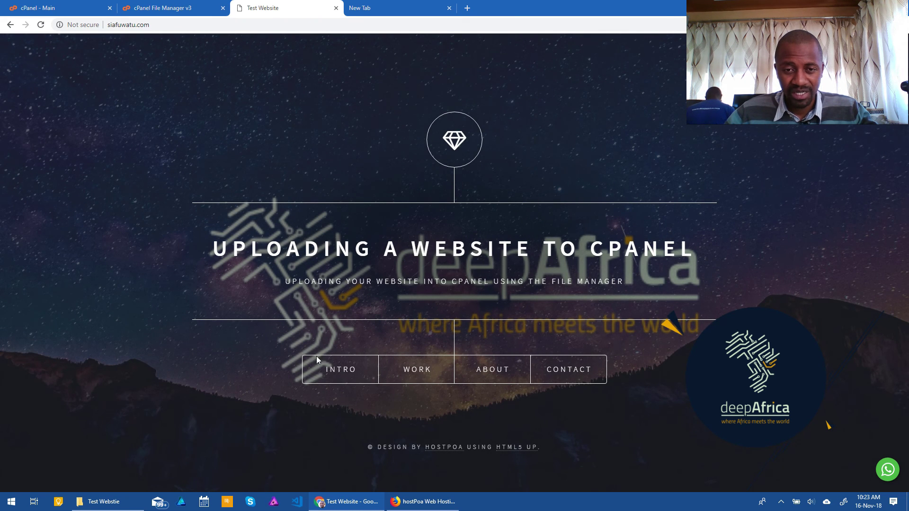
left_click(334, 372)
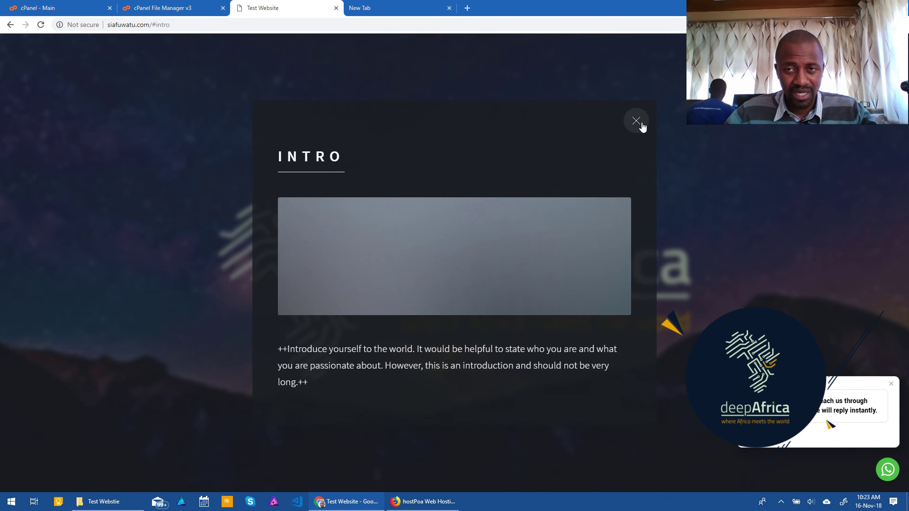
left_click(637, 122)
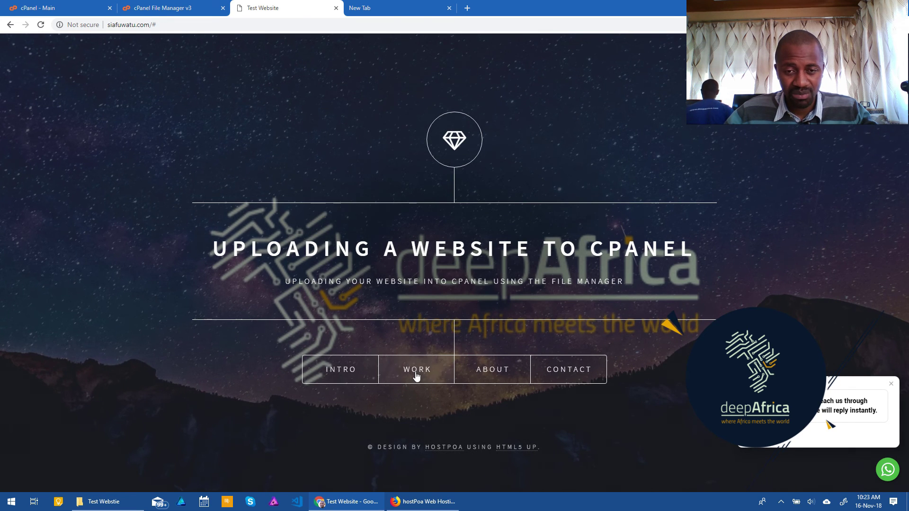
Preview the site's WORK panel, then return to the cPanel File Manager v3 tab
left_click(417, 374)
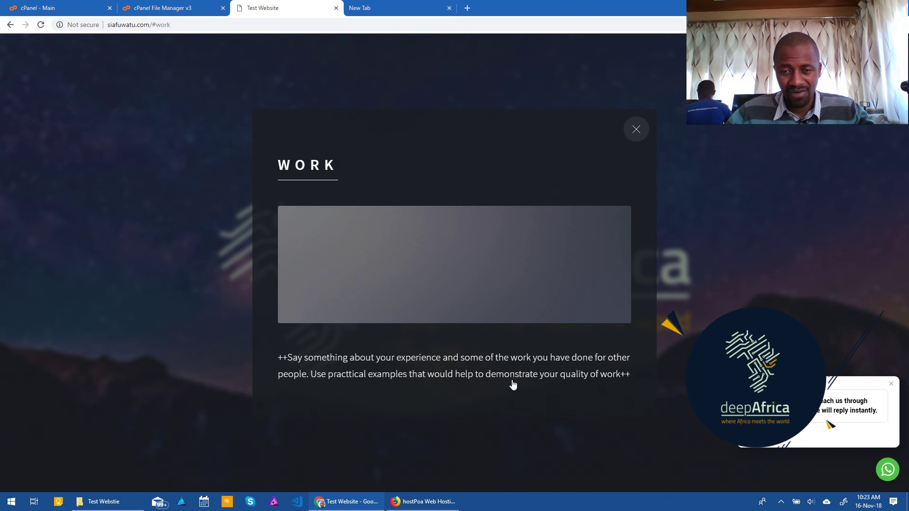
left_click(636, 129)
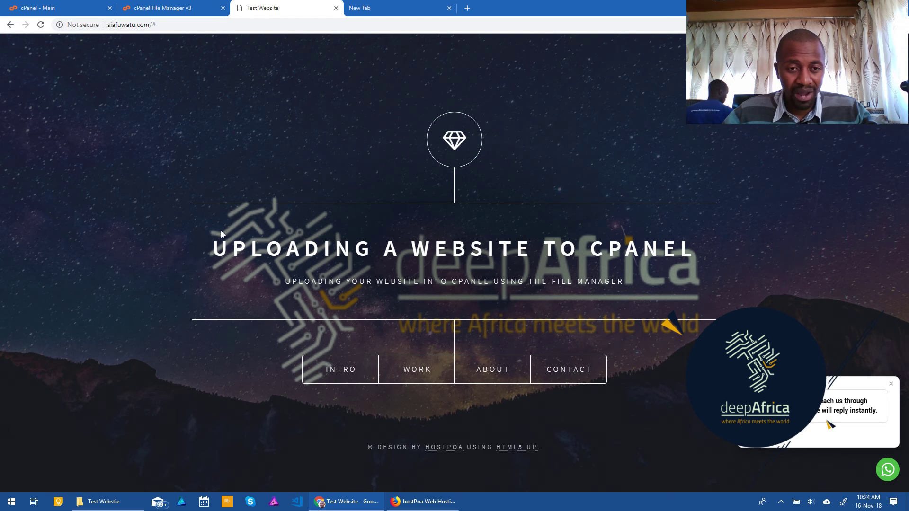
left_click(150, 9)
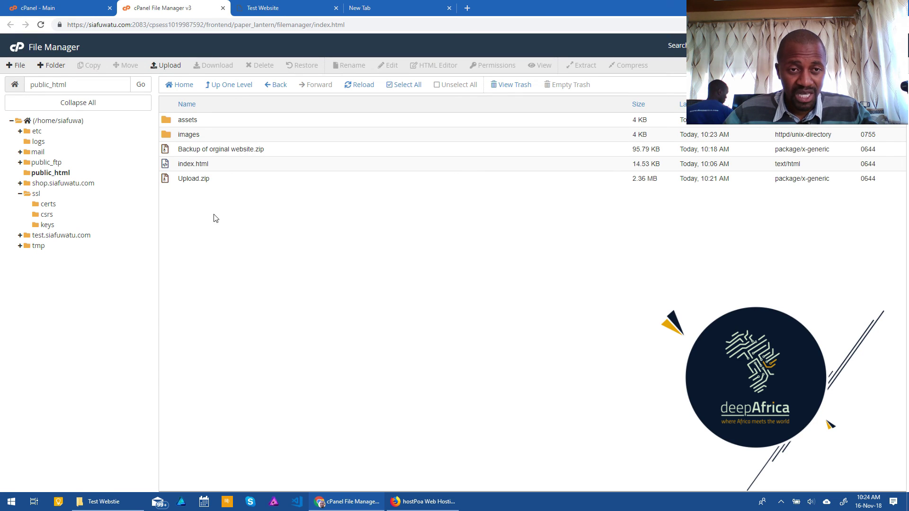
left_click(284, 9)
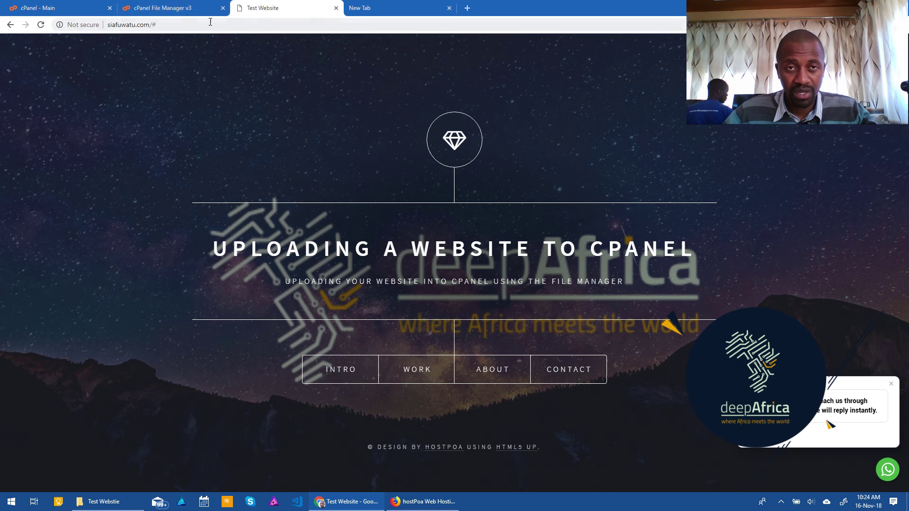
left_click(174, 8)
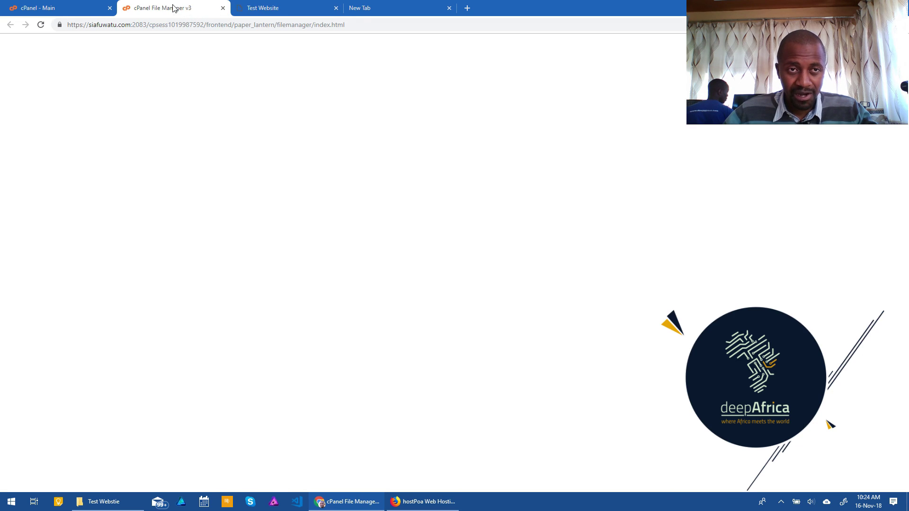